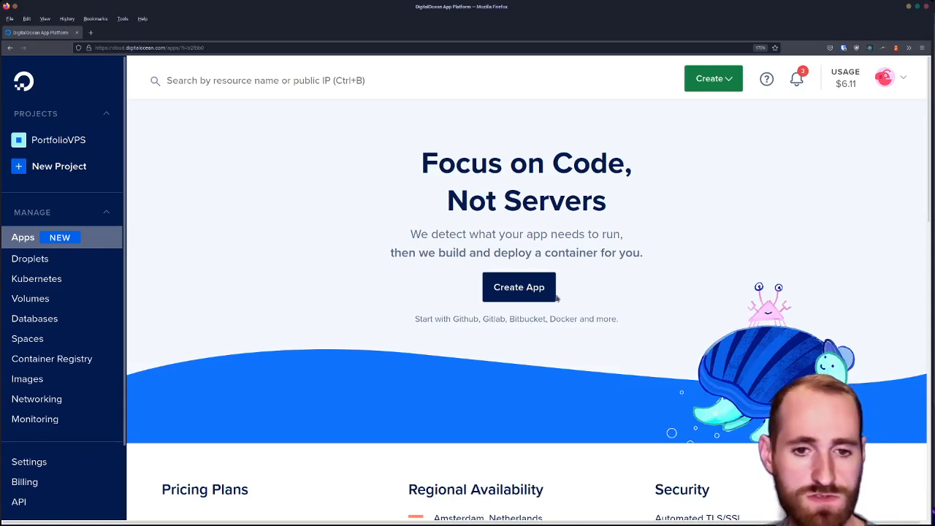
Start a new app sourced from the GitHub repository simple-deploy-demo on branch main with autodeploy
{"action": "left_click", "coordinate": [528, 294]}
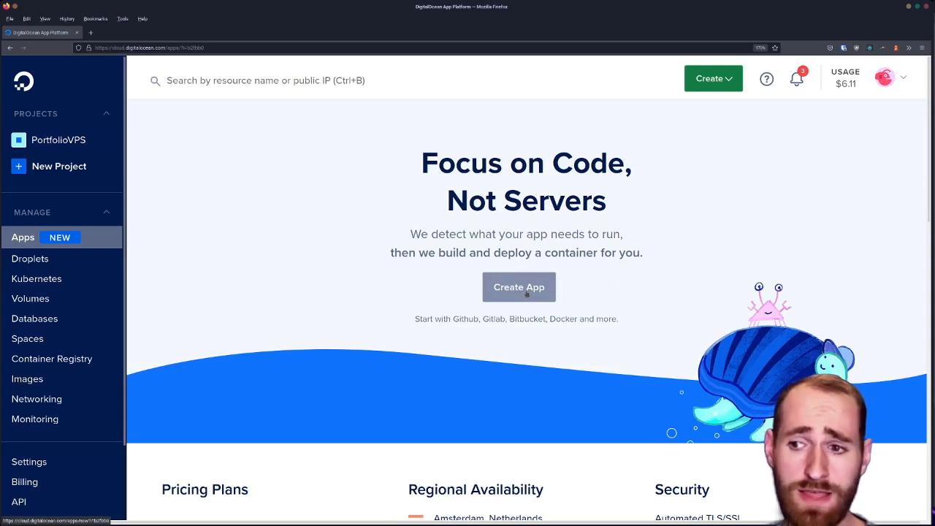
{"action": "left_click", "coordinate": [525, 293]}
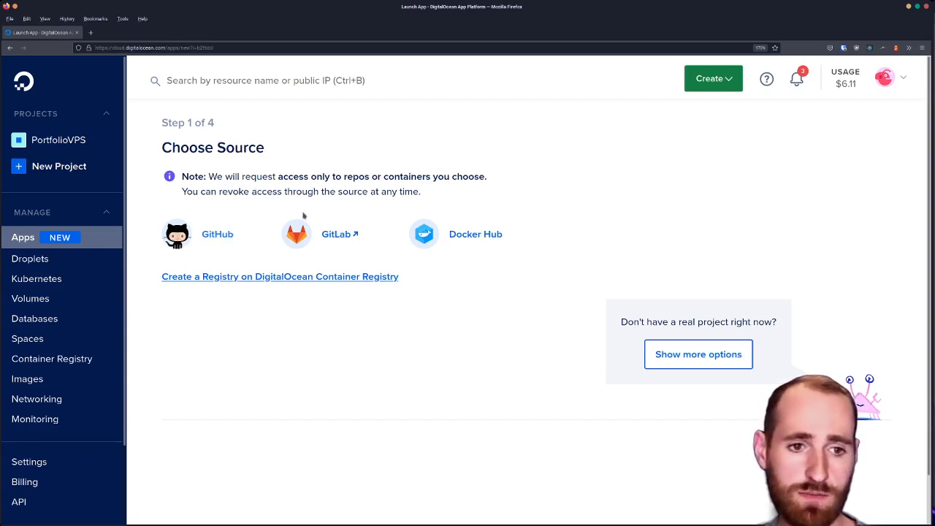
{"action": "left_click", "coordinate": [223, 235]}
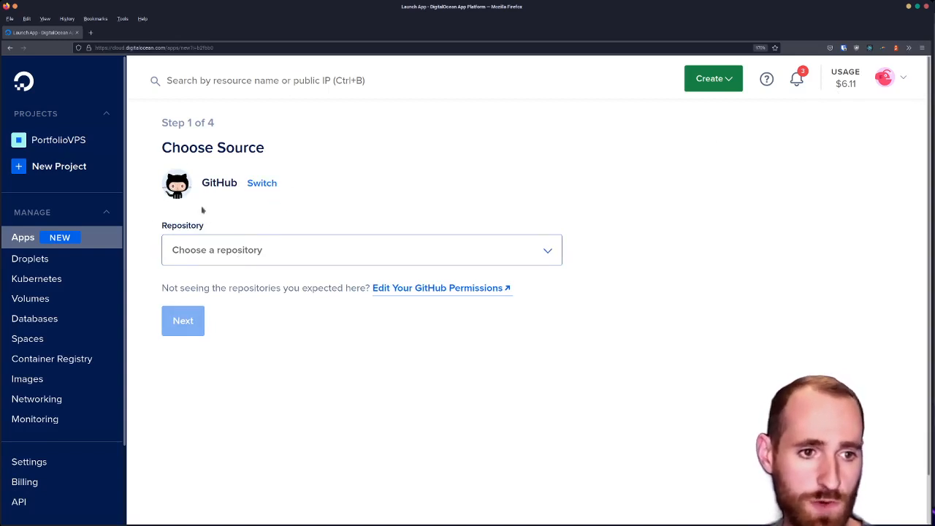
{"action": "left_click", "coordinate": [217, 250]}
{"action": "type", "text": "de"}
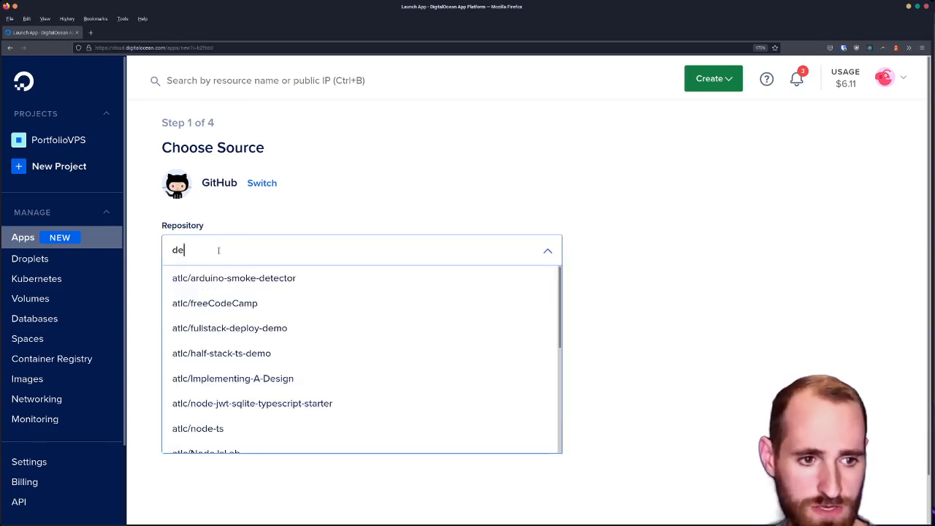
{"action": "type", "text": "plo"}
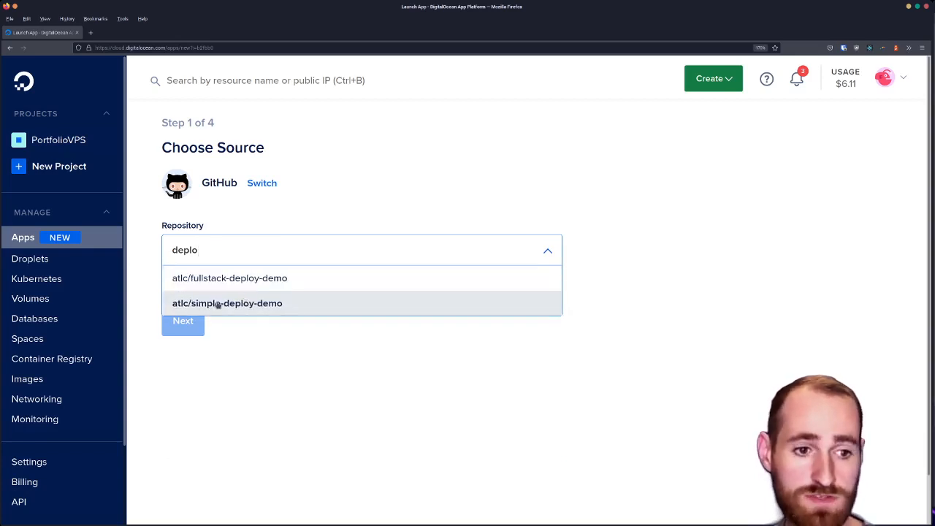
{"action": "left_click", "coordinate": [291, 306]}
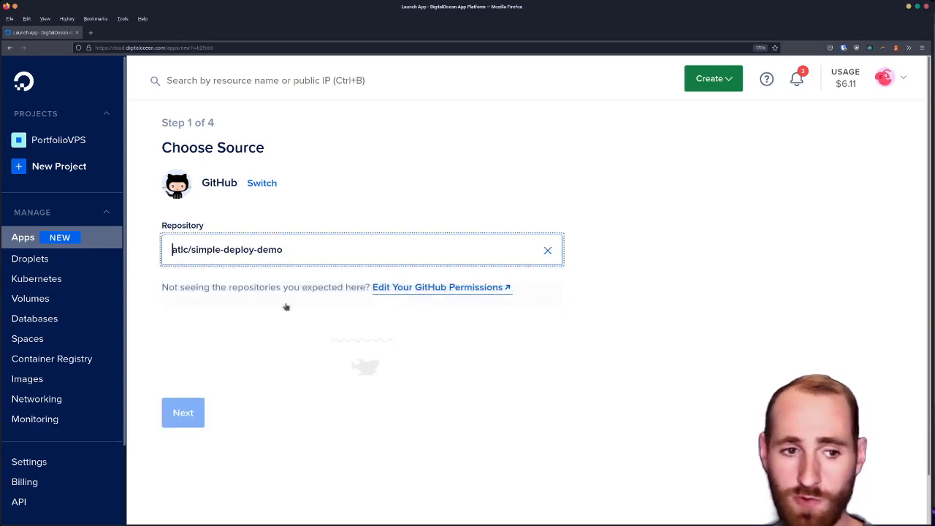
{"action": "scroll", "coordinate": [269, 281], "scroll_direction": "down", "scroll_amount": 1}
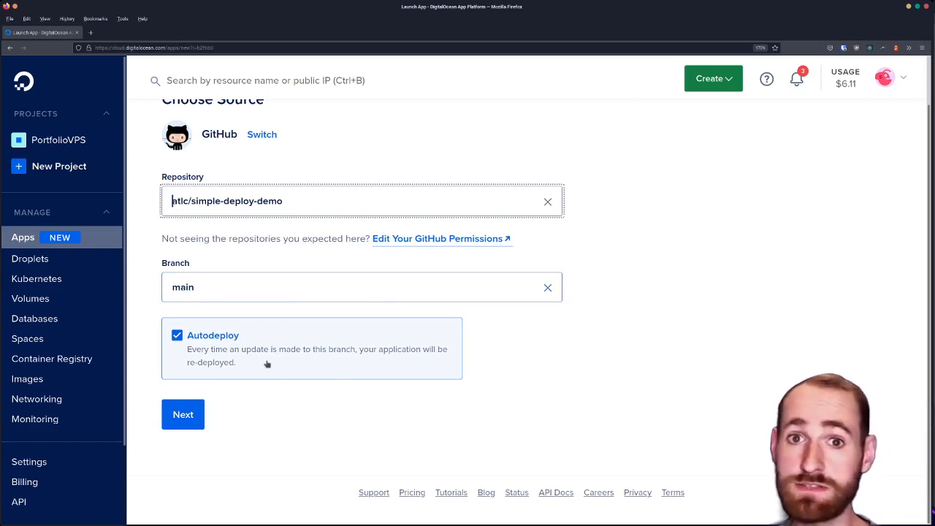
Change the detected Node.js component's type from Web Service to Static Site and accept the build settings
{"action": "left_click", "coordinate": [184, 416]}
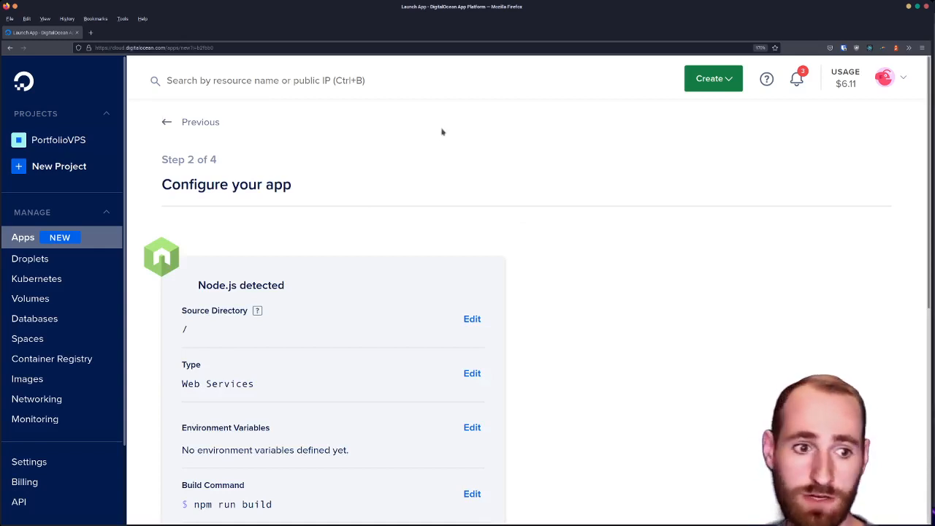
{"action": "scroll", "coordinate": [467, 117], "scroll_direction": "down", "scroll_amount": 2}
{"action": "scroll", "coordinate": [482, 110], "scroll_direction": "down", "scroll_amount": 2}
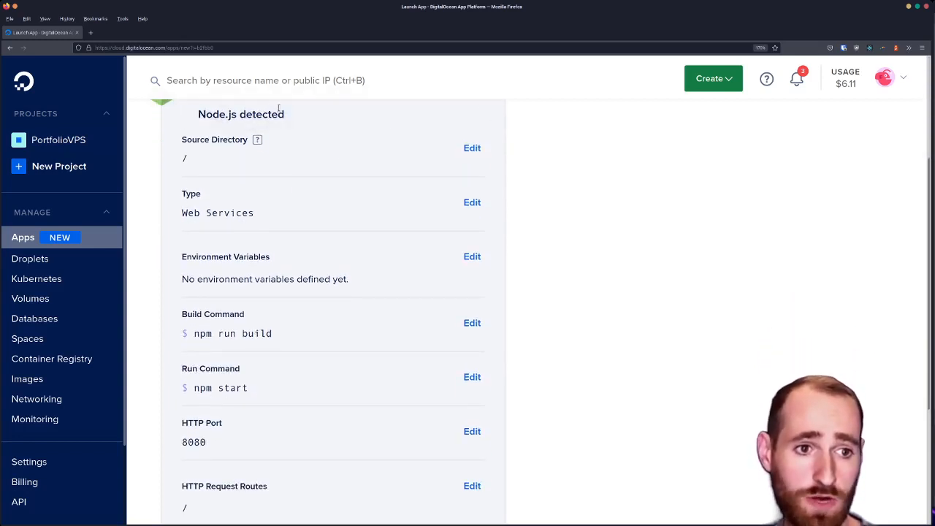
{"action": "scroll", "coordinate": [278, 108], "scroll_direction": "down", "scroll_amount": 2}
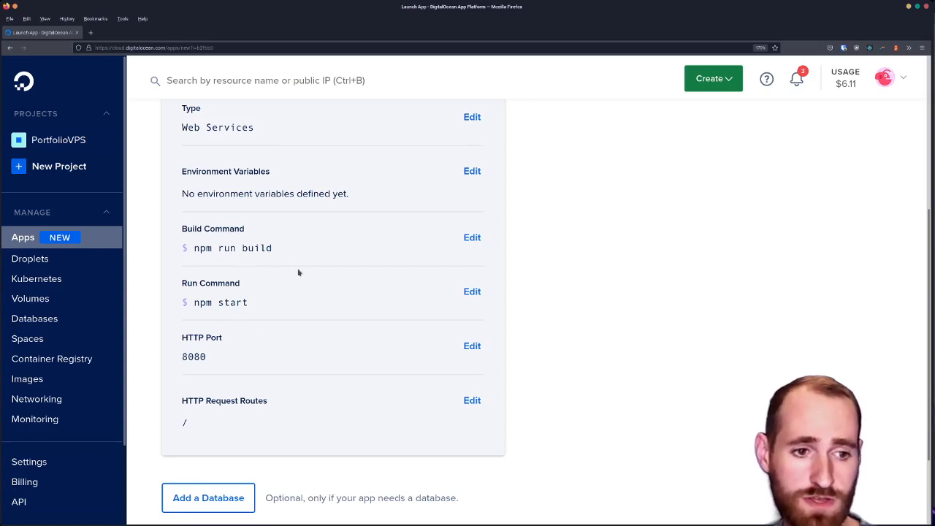
{"action": "scroll", "coordinate": [257, 305], "scroll_direction": "up", "scroll_amount": 2}
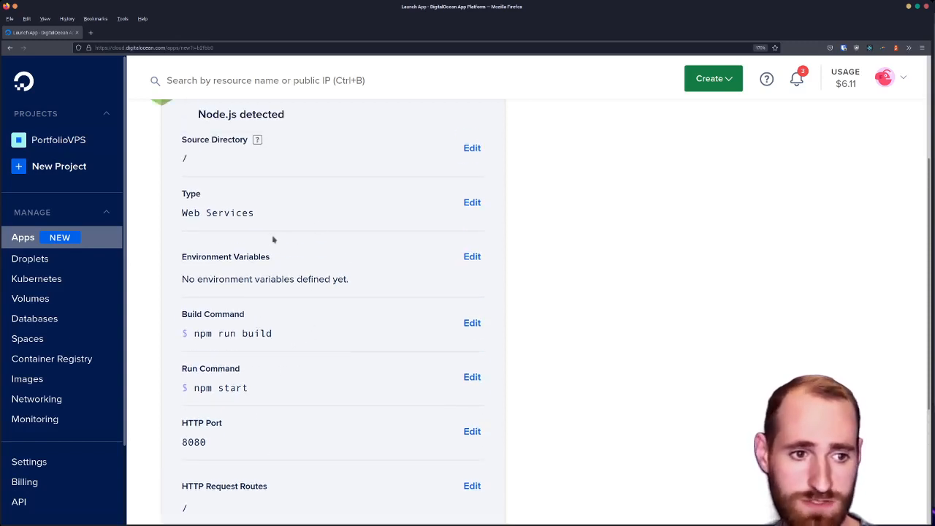
{"action": "scroll", "coordinate": [260, 258], "scroll_direction": "up", "scroll_amount": 4}
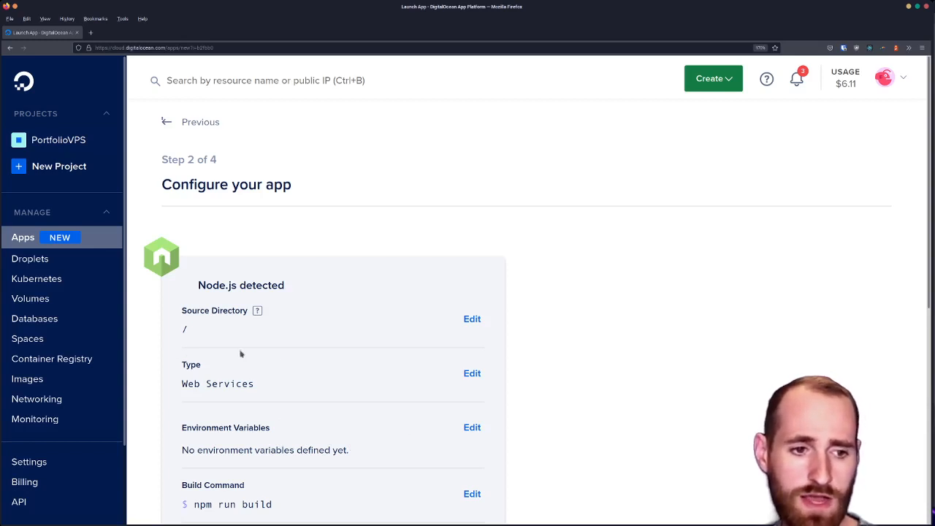
{"action": "scroll", "coordinate": [240, 355], "scroll_direction": "down", "scroll_amount": 2}
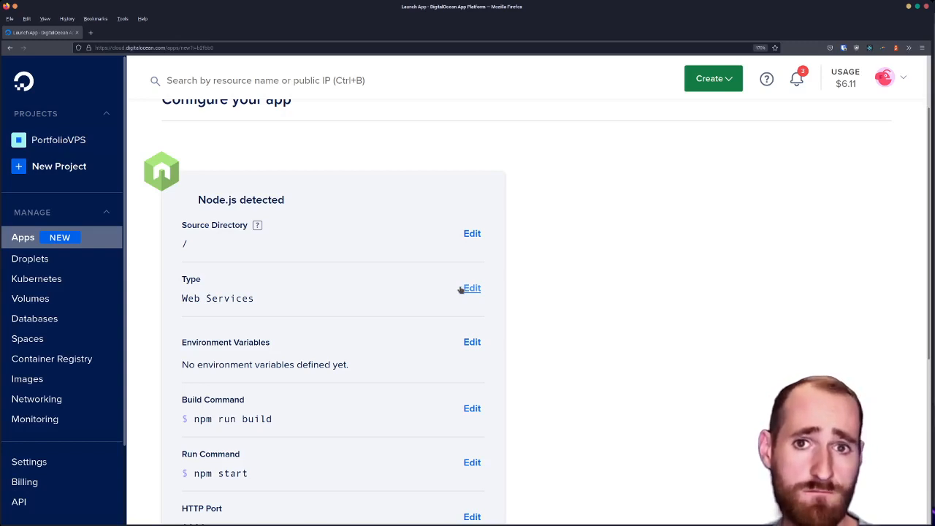
{"action": "left_click", "coordinate": [468, 290]}
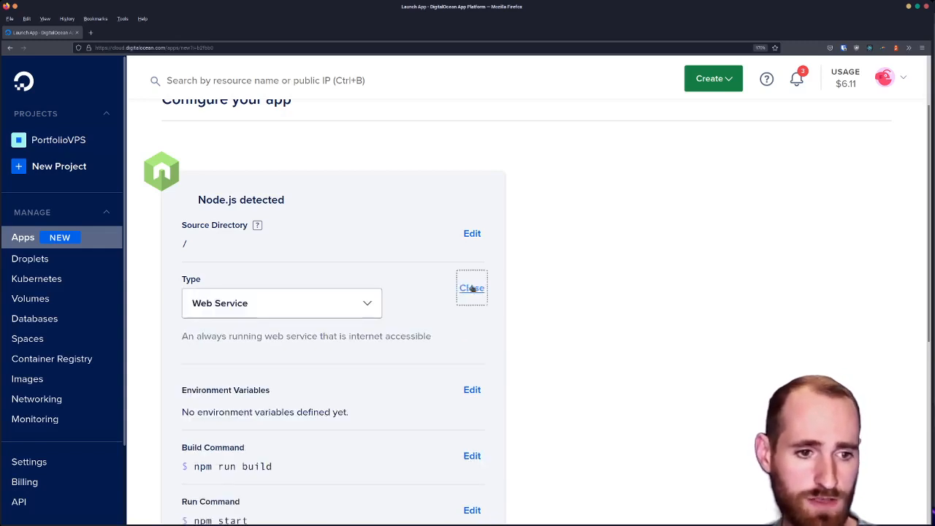
{"action": "left_click", "coordinate": [330, 303]}
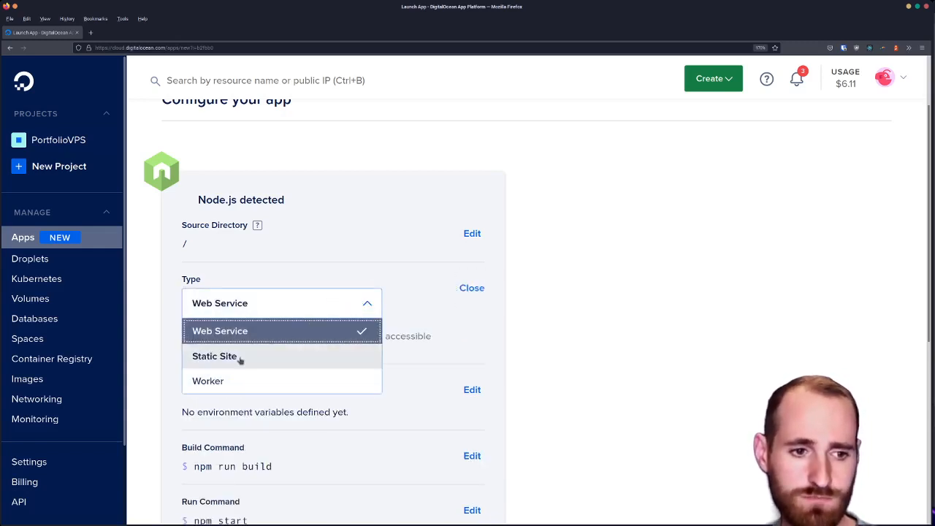
{"action": "left_click", "coordinate": [240, 360]}
{"action": "scroll", "coordinate": [448, 295], "scroll_direction": "down", "scroll_amount": 2}
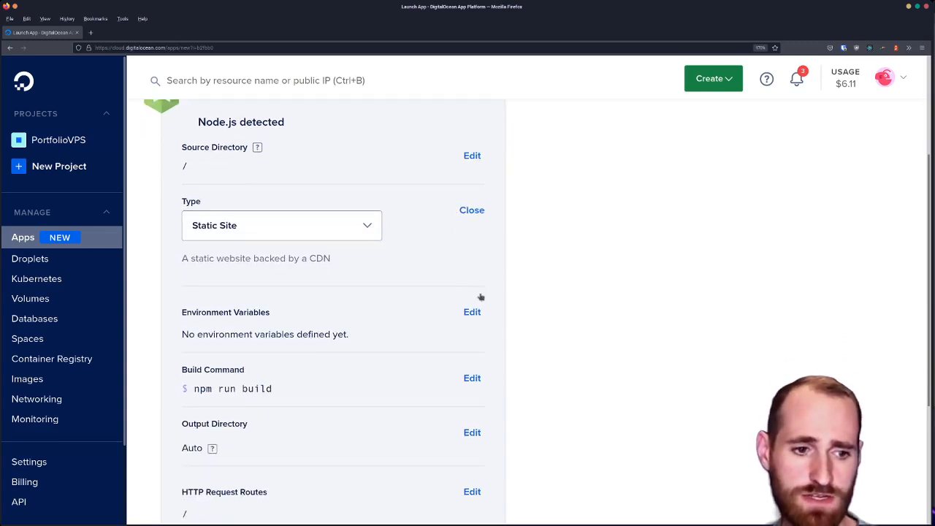
{"action": "scroll", "coordinate": [300, 371], "scroll_direction": "down", "scroll_amount": 3}
{"action": "scroll", "coordinate": [365, 293], "scroll_direction": "up", "scroll_amount": 3}
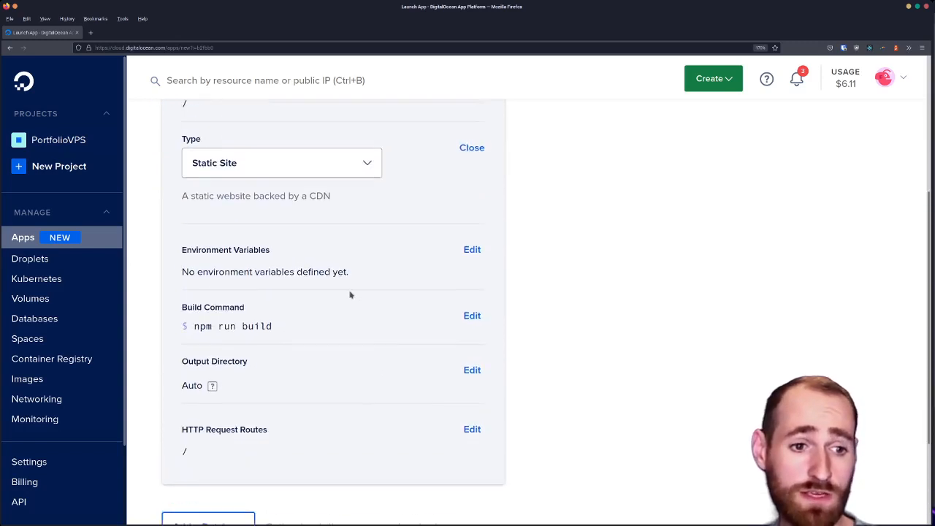
{"action": "scroll", "coordinate": [355, 257], "scroll_direction": "up", "scroll_amount": 4}
{"action": "scroll", "coordinate": [355, 257], "scroll_direction": "down", "scroll_amount": 2}
{"action": "scroll", "coordinate": [358, 259], "scroll_direction": "down", "scroll_amount": 5}
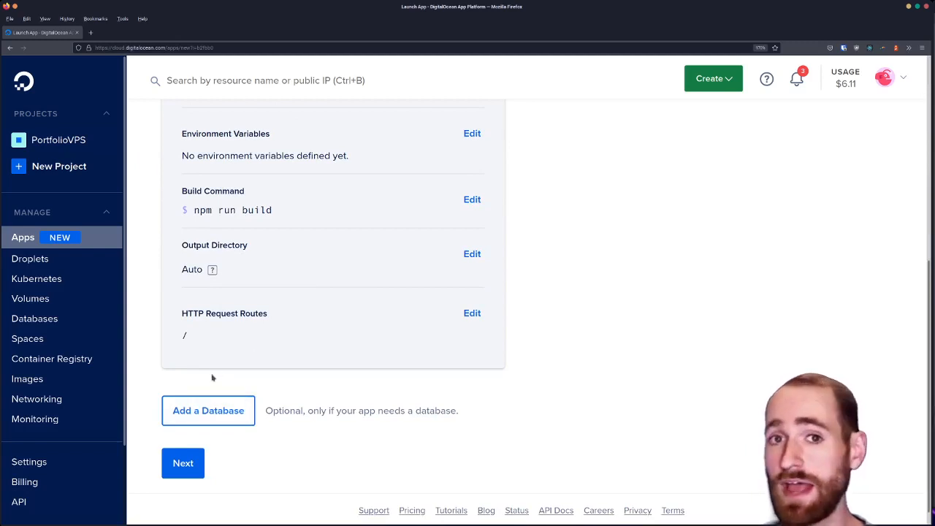
{"action": "left_click", "coordinate": [197, 418]}
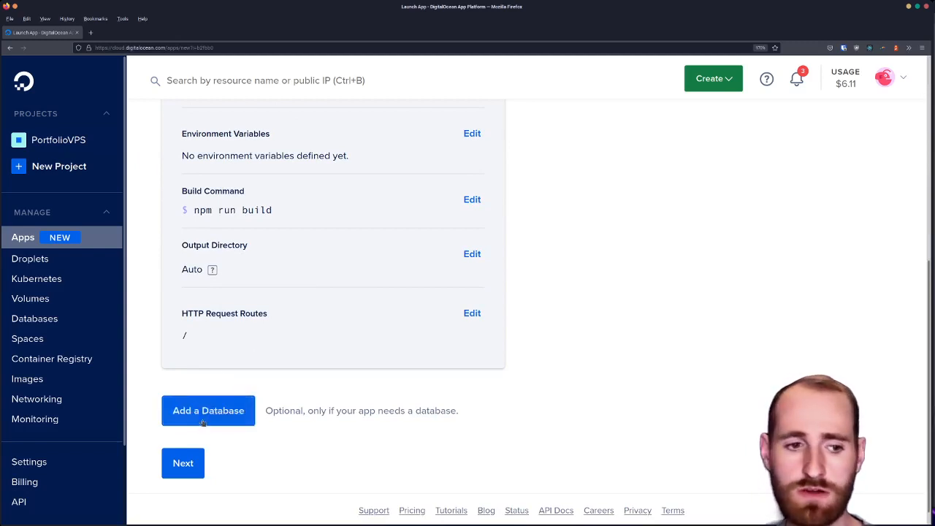
Keep the static site name simple-deploy-demo and advance to Finalize and launch
{"action": "left_click", "coordinate": [188, 467]}
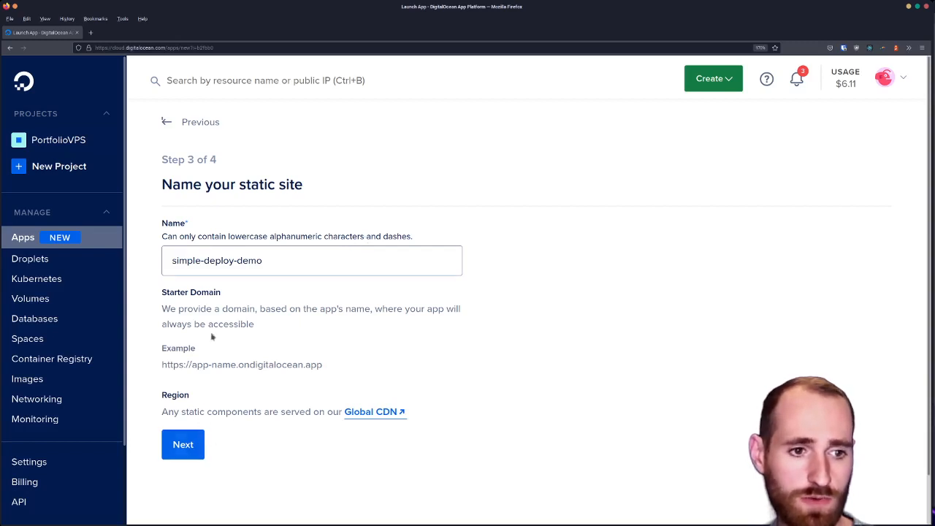
{"action": "triple_click", "coordinate": [187, 260]}
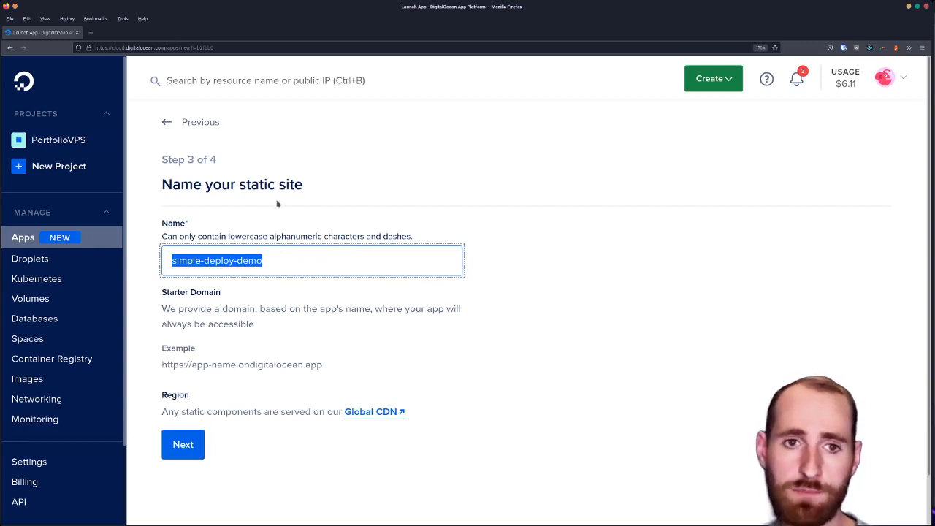
{"action": "left_click", "coordinate": [307, 270]}
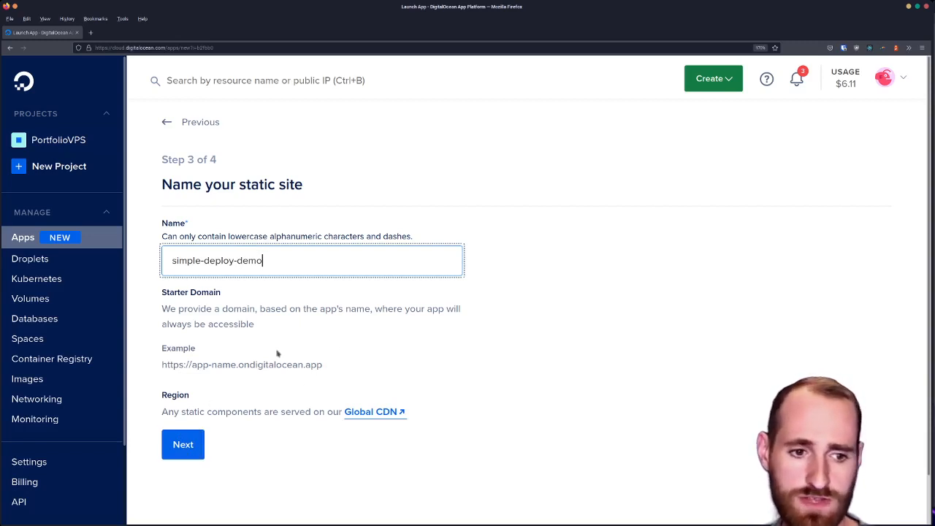
Launch simple-deploy-demo on the free Starter plan so it begins building
{"action": "left_click", "coordinate": [180, 442]}
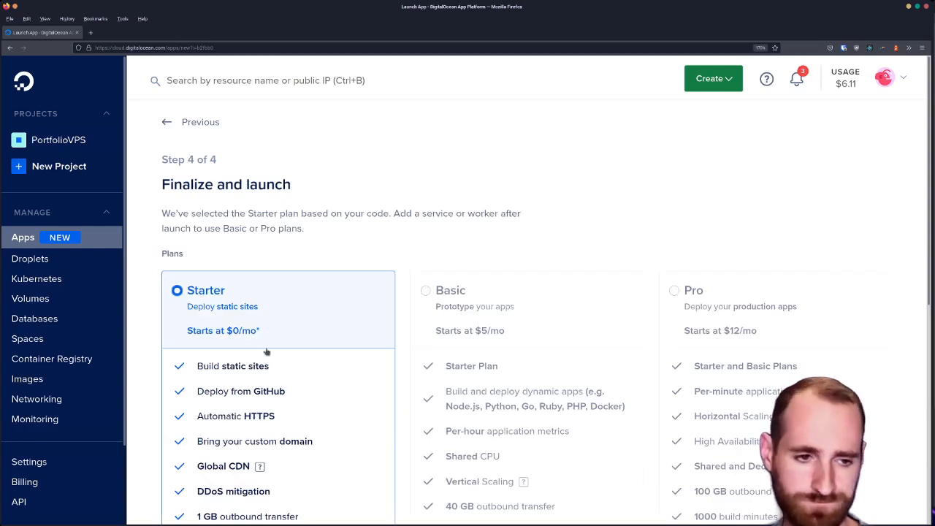
{"action": "scroll", "coordinate": [287, 292], "scroll_direction": "down", "scroll_amount": 2}
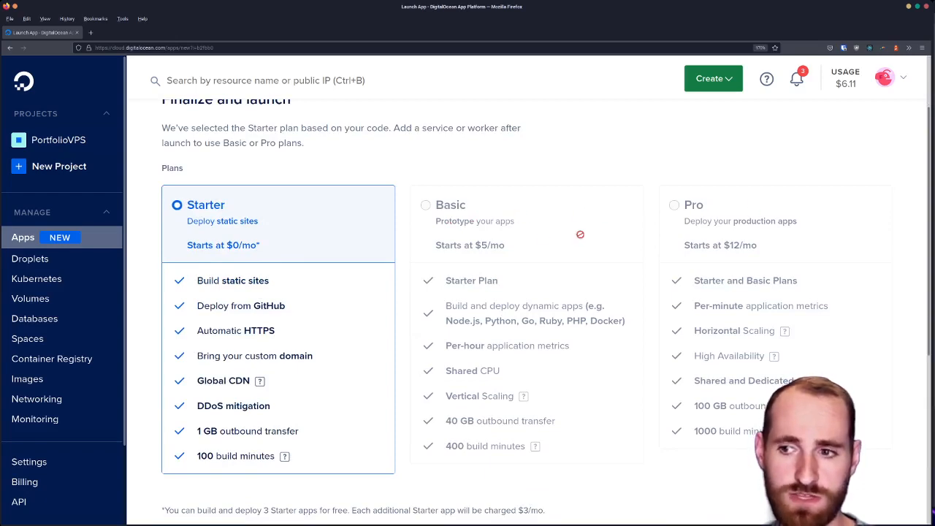
{"action": "scroll", "coordinate": [343, 278], "scroll_direction": "down", "scroll_amount": 5}
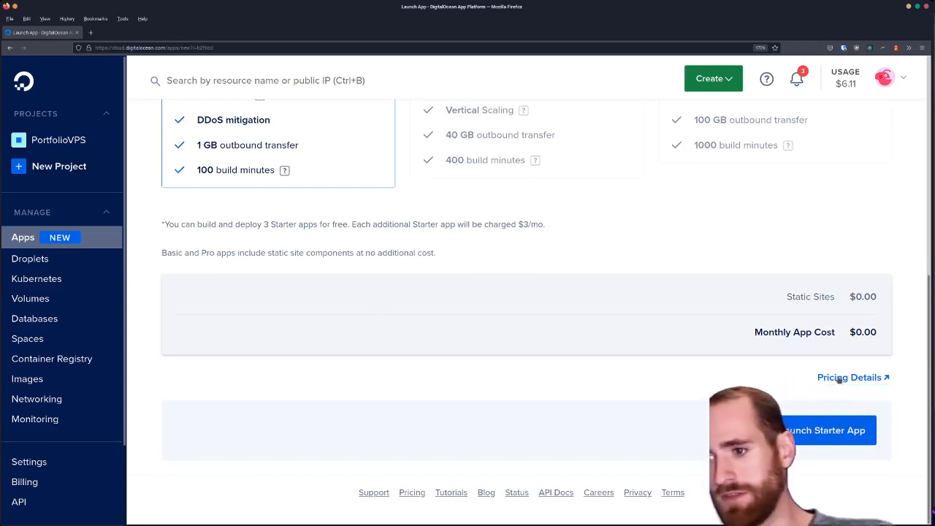
{"action": "left_click", "coordinate": [835, 435]}
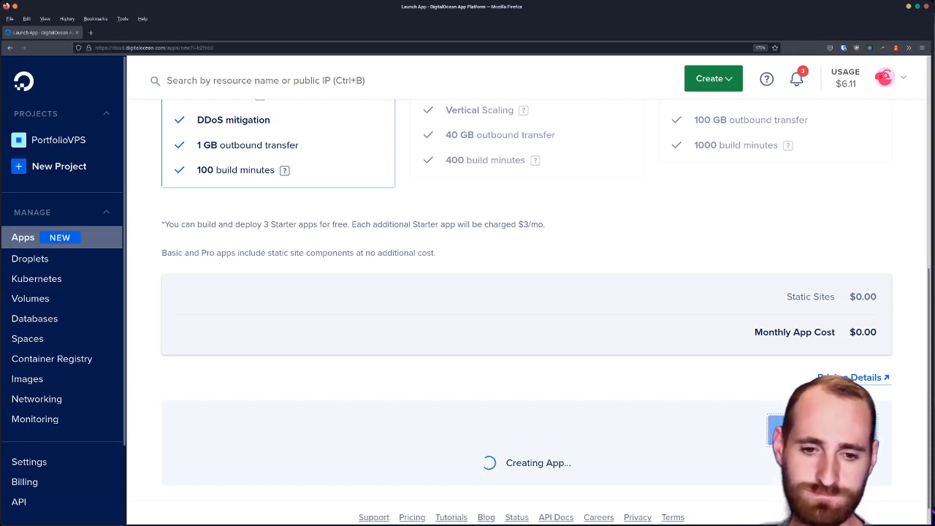
{"action": "scroll", "coordinate": [526, 314], "scroll_direction": "up", "scroll_amount": 1}
{"action": "scroll", "coordinate": [526, 314], "scroll_direction": "up", "scroll_amount": 3}
{"action": "scroll", "coordinate": [526, 314], "scroll_direction": "up", "scroll_amount": 1}
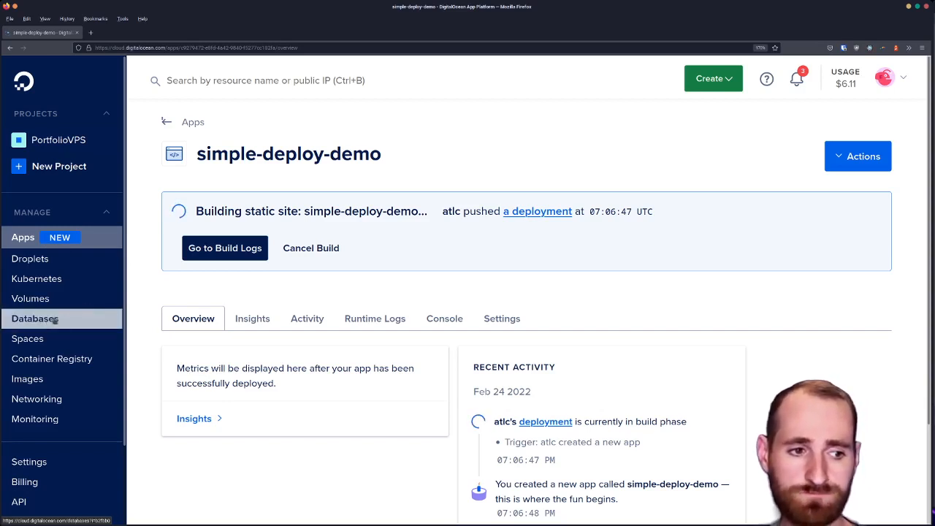
Go to Managed Databases and begin creating a new database cluster
{"action": "left_click", "coordinate": [55, 319]}
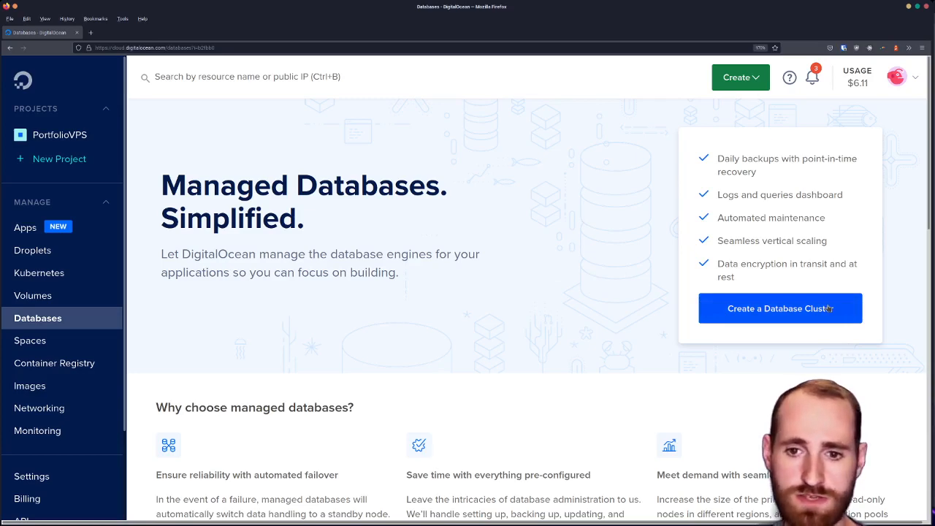
{"action": "left_click", "coordinate": [829, 308]}
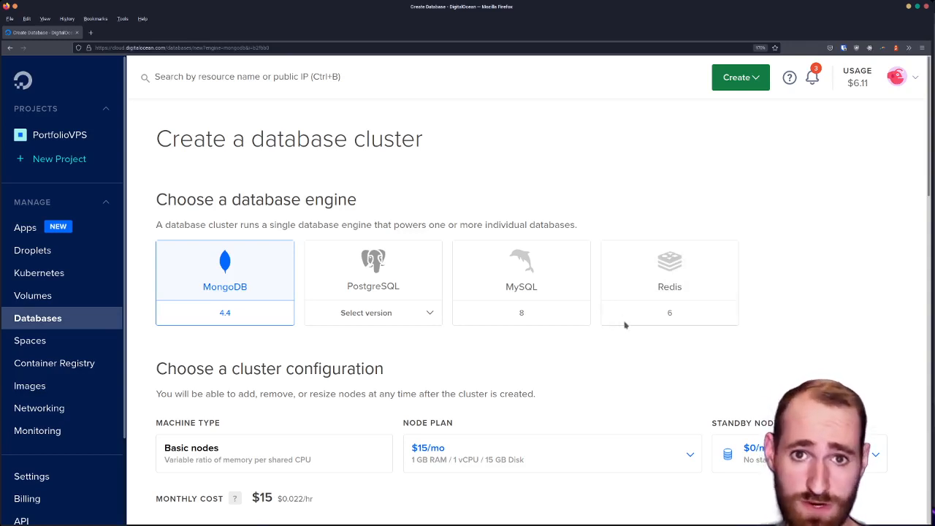
Browse the PostgreSQL, Redis and MySQL engine cards and settle on MySQL 8
{"action": "left_click", "coordinate": [384, 317]}
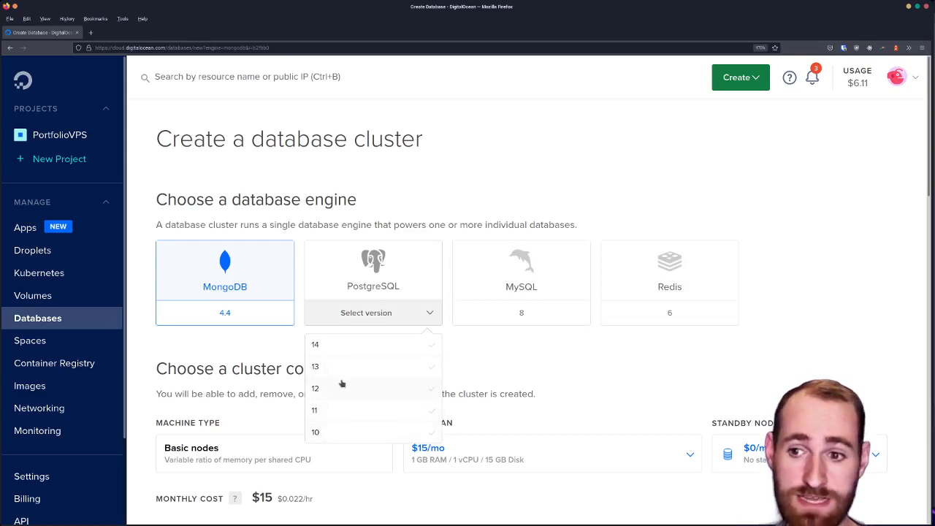
{"action": "left_click", "coordinate": [579, 345]}
{"action": "left_click", "coordinate": [520, 313]}
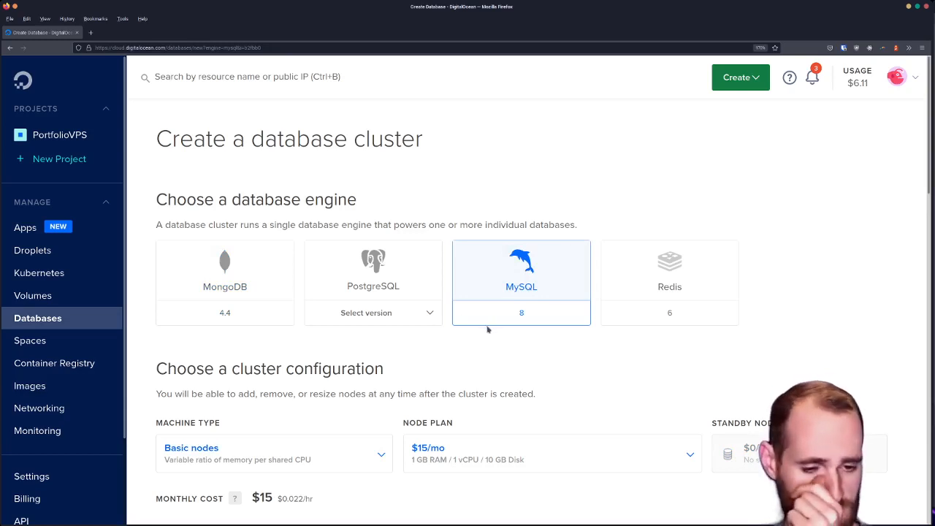
{"action": "scroll", "coordinate": [488, 330], "scroll_direction": "down", "scroll_amount": 2}
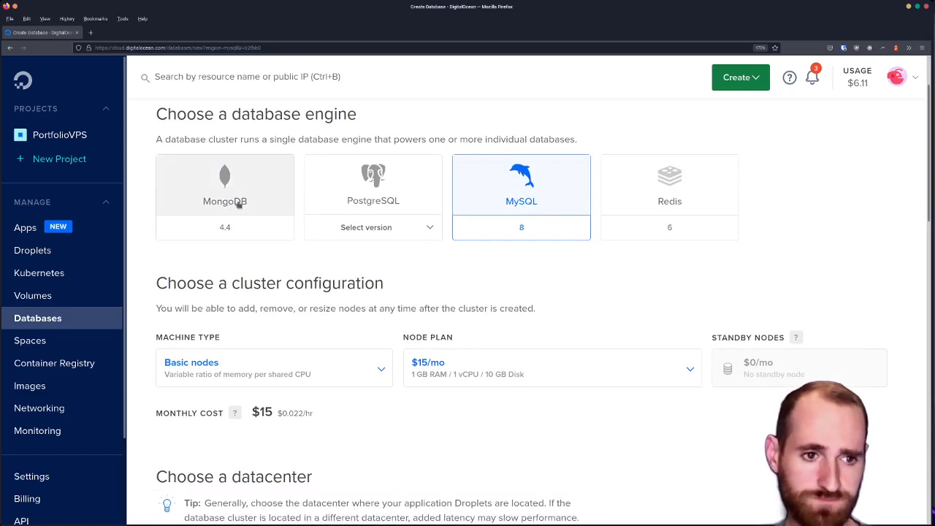
{"action": "left_click", "coordinate": [691, 194]}
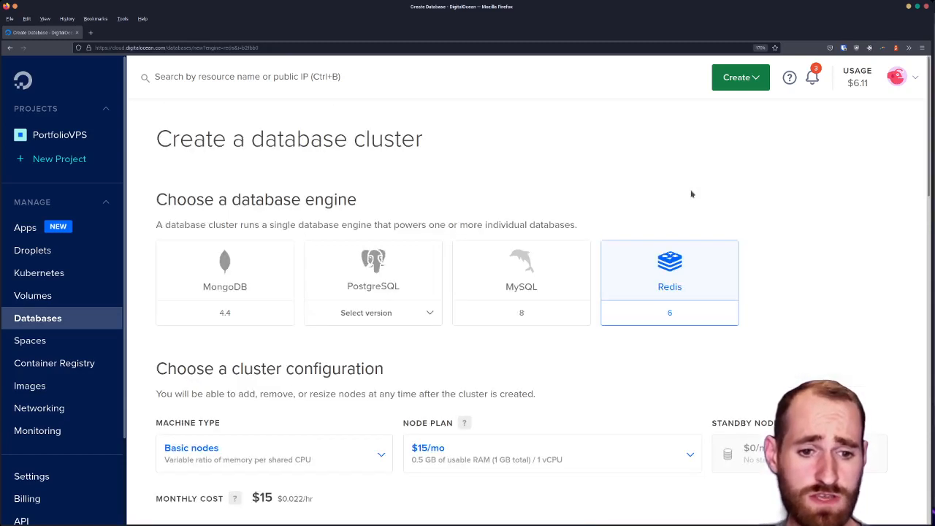
{"action": "left_click", "coordinate": [378, 266]}
{"action": "left_click", "coordinate": [248, 275]}
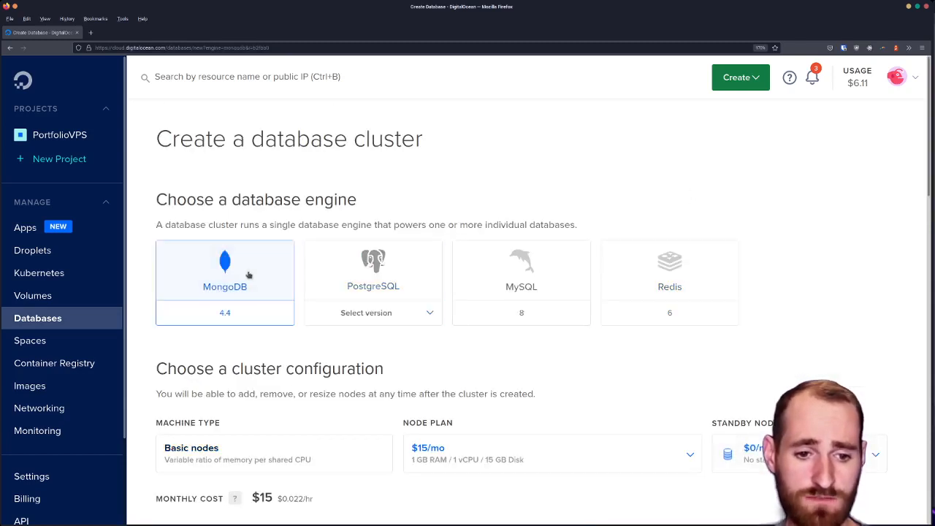
{"action": "left_click", "coordinate": [695, 263]}
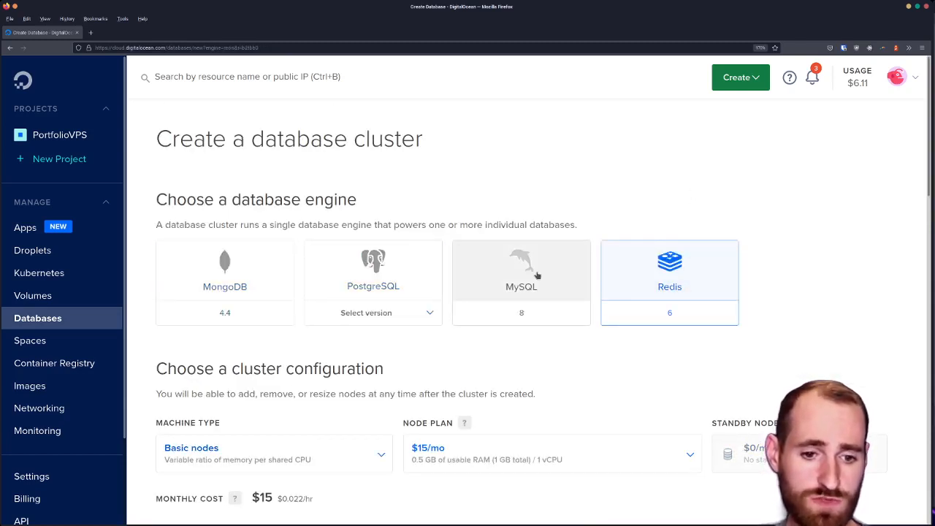
{"action": "left_click", "coordinate": [538, 276]}
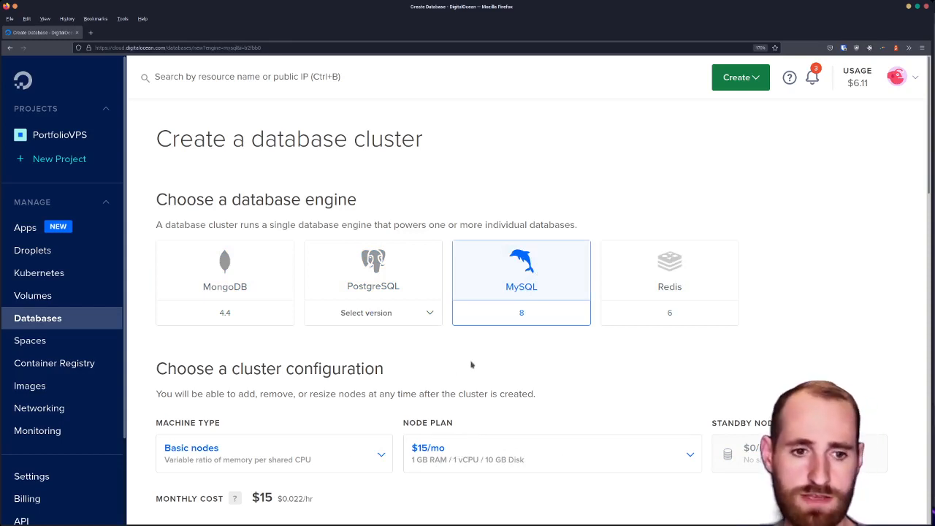
{"action": "scroll", "coordinate": [471, 364], "scroll_direction": "down", "scroll_amount": 2}
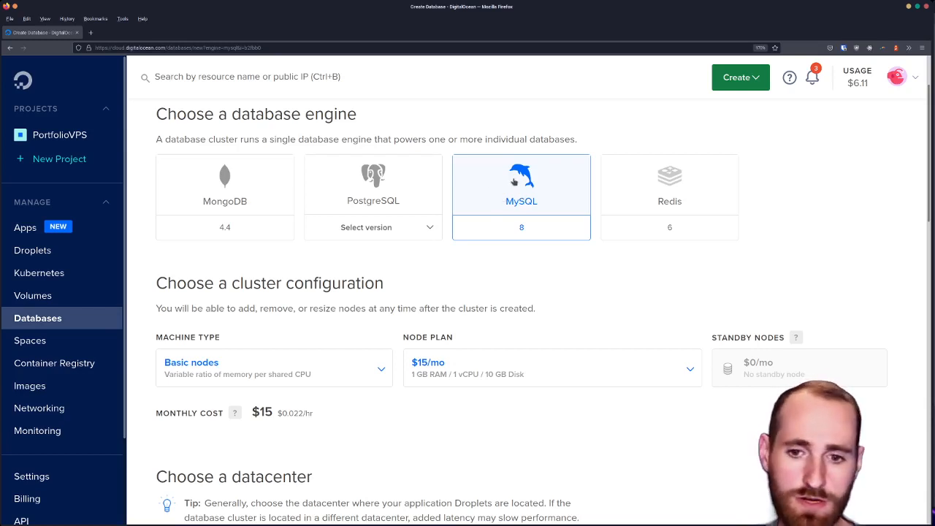
{"action": "scroll", "coordinate": [486, 179], "scroll_direction": "down", "scroll_amount": 2}
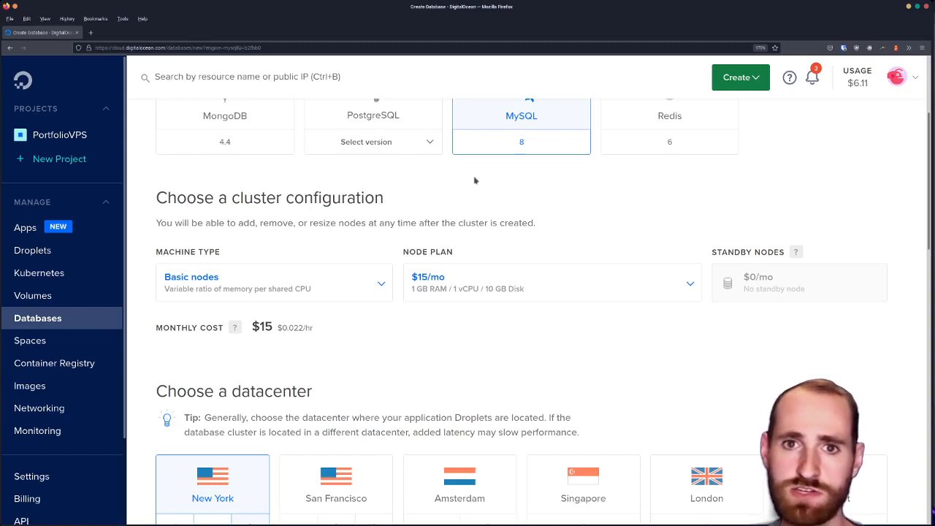
{"action": "scroll", "coordinate": [478, 175], "scroll_direction": "down", "scroll_amount": 1}
{"action": "scroll", "coordinate": [478, 175], "scroll_direction": "down", "scroll_amount": 2}
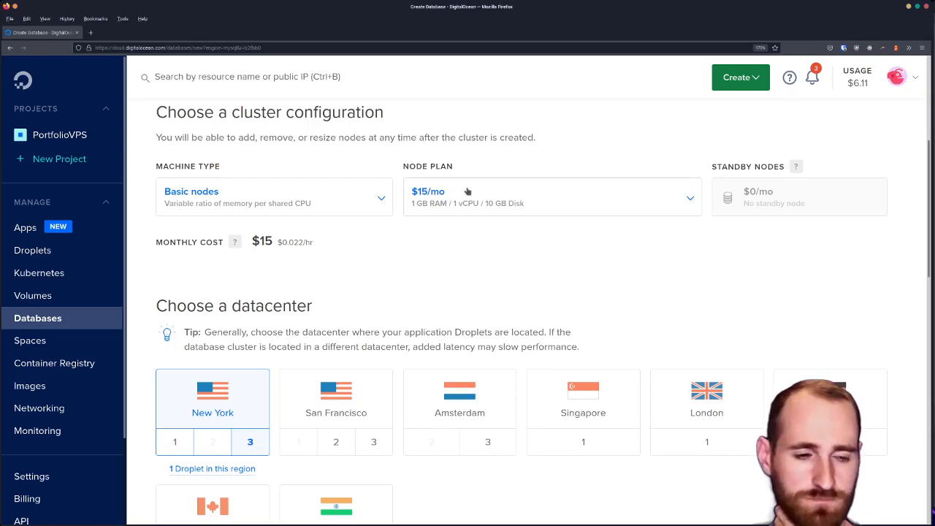
{"action": "scroll", "coordinate": [468, 194], "scroll_direction": "down", "scroll_amount": 1}
{"action": "scroll", "coordinate": [457, 211], "scroll_direction": "up", "scroll_amount": 3}
{"action": "scroll", "coordinate": [439, 219], "scroll_direction": "down", "scroll_amount": 2}
{"action": "scroll", "coordinate": [422, 223], "scroll_direction": "down", "scroll_amount": 5}
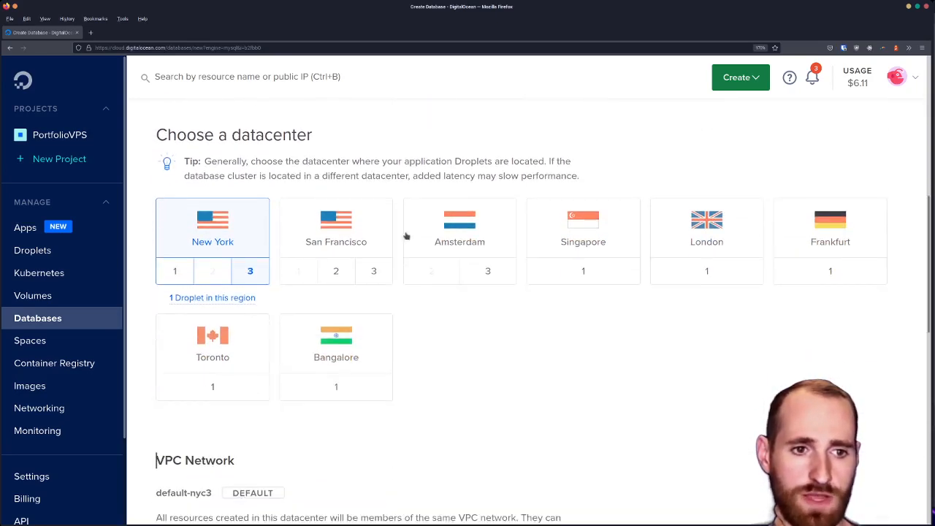
{"action": "scroll", "coordinate": [398, 236], "scroll_direction": "down", "scroll_amount": 2}
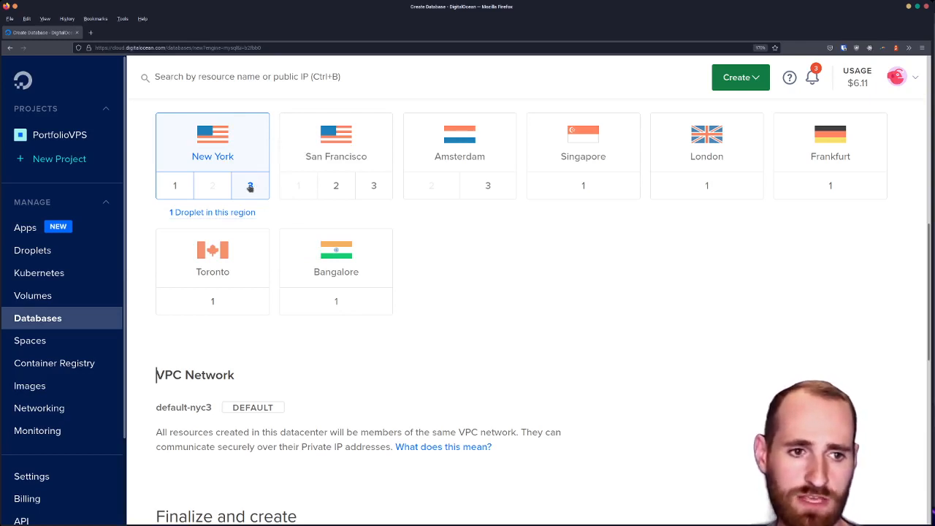
Create the MySQL cluster in the New York datacenter under the default name db-mysql-nyc3-22401
{"action": "left_click", "coordinate": [250, 187]}
{"action": "scroll", "coordinate": [275, 210], "scroll_direction": "down", "scroll_amount": 2}
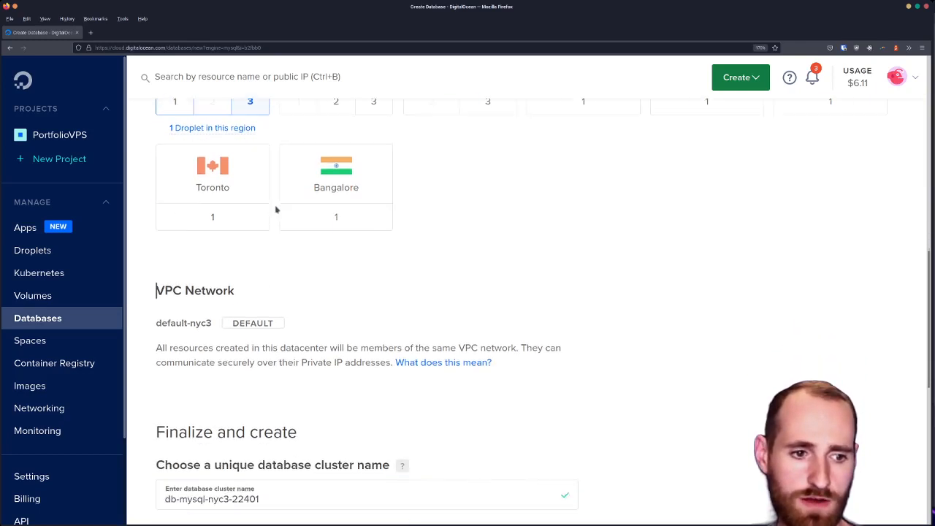
{"action": "scroll", "coordinate": [273, 209], "scroll_direction": "up", "scroll_amount": 3}
{"action": "scroll", "coordinate": [252, 226], "scroll_direction": "up", "scroll_amount": 2}
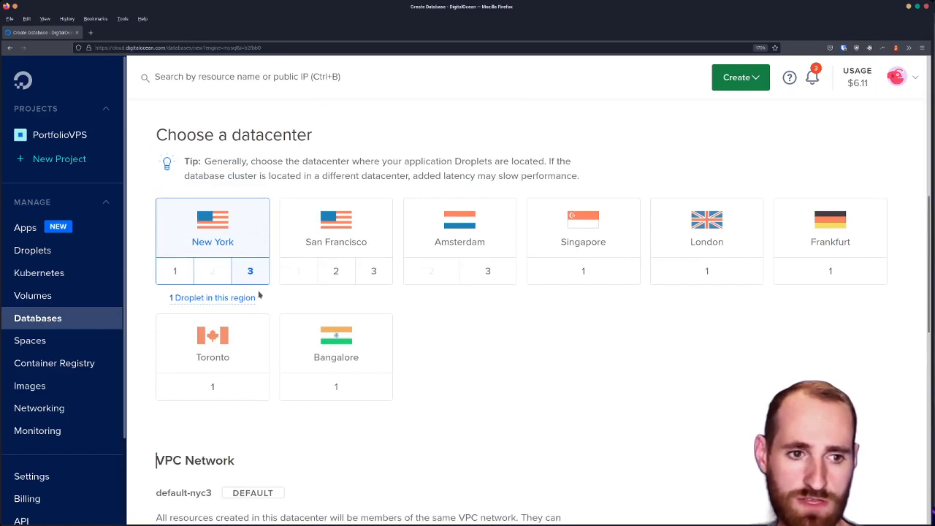
{"action": "scroll", "coordinate": [260, 292], "scroll_direction": "down", "scroll_amount": 3}
{"action": "scroll", "coordinate": [251, 213], "scroll_direction": "down", "scroll_amount": 2}
{"action": "scroll", "coordinate": [251, 223], "scroll_direction": "down", "scroll_amount": 2}
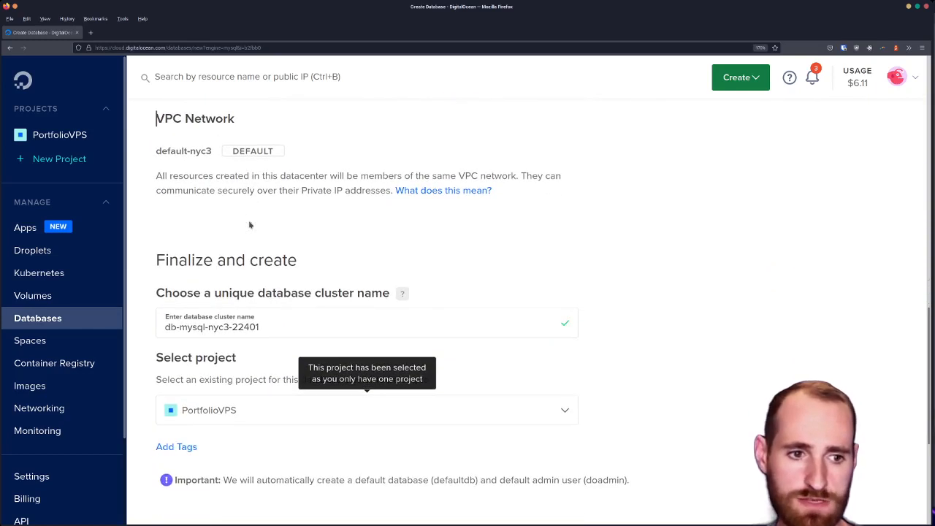
{"action": "scroll", "coordinate": [249, 226], "scroll_direction": "down", "scroll_amount": 2}
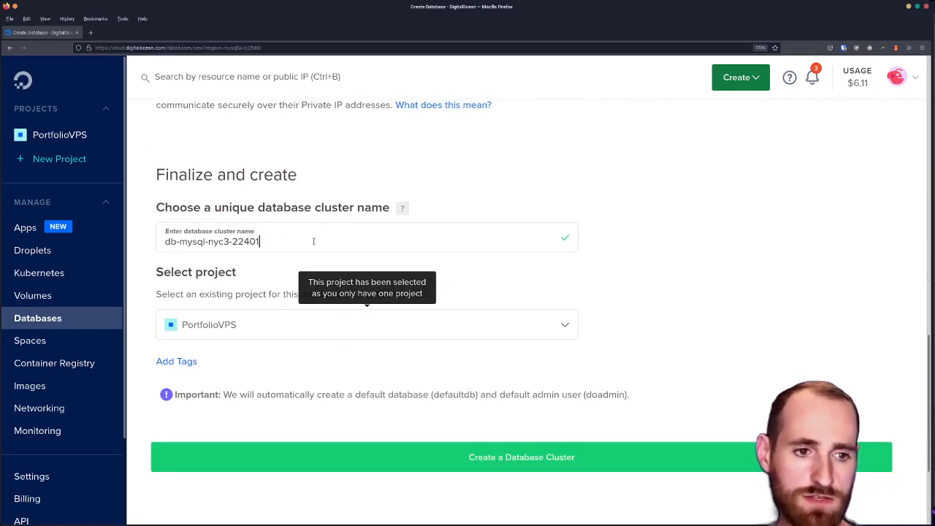
{"action": "left_click_drag", "start_coordinate": [260, 241], "coordinate": [113, 246]}
{"action": "left_click", "coordinate": [364, 333]}
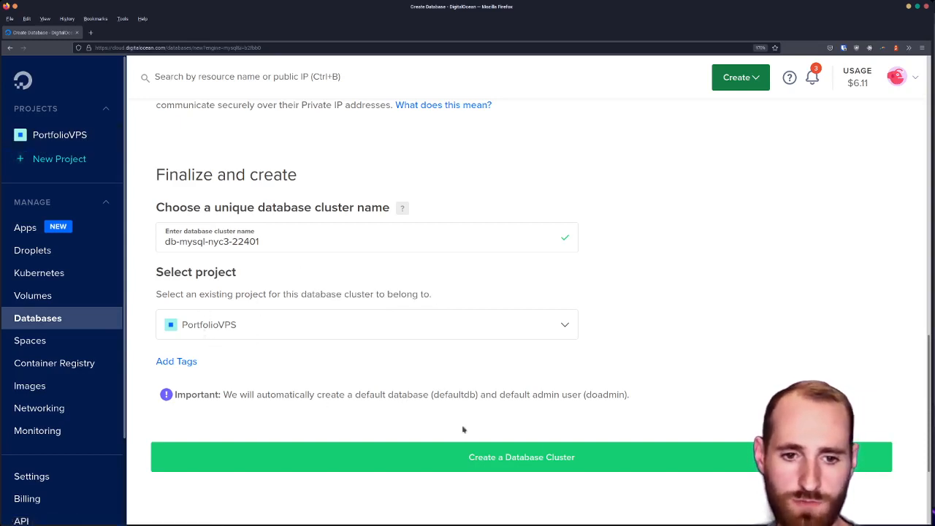
{"action": "left_click", "coordinate": [522, 452]}
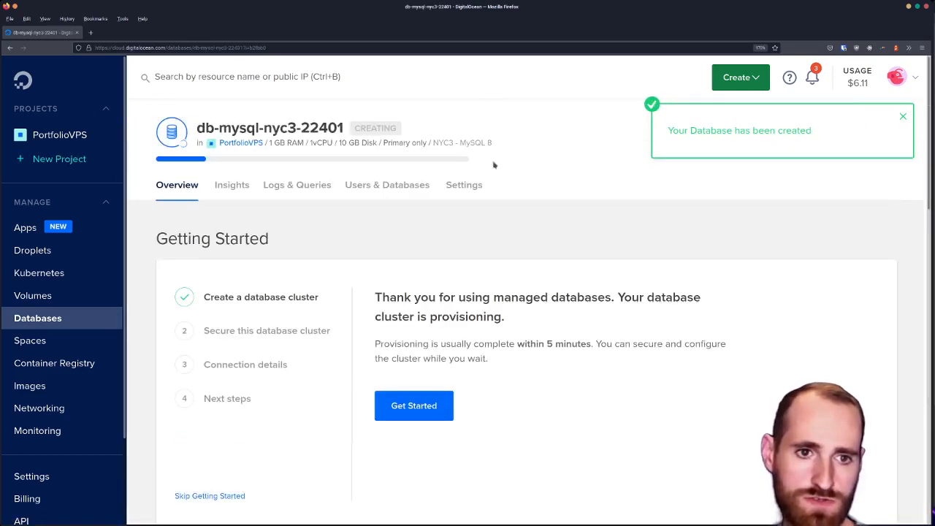
{"action": "scroll", "coordinate": [516, 173], "scroll_direction": "down", "scroll_amount": 2}
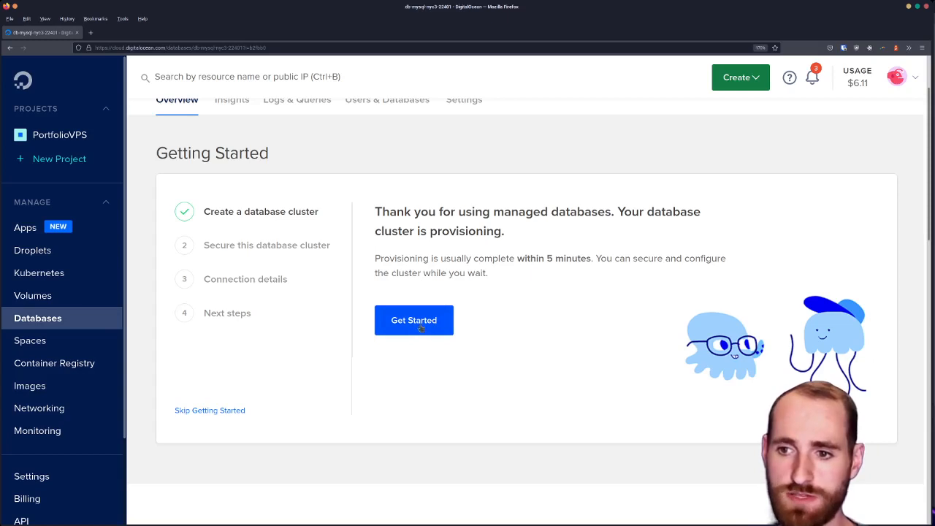
Review the trusted sources suggestions, then skip restricting inbound sources to reach Connection details
{"action": "left_click", "coordinate": [419, 329]}
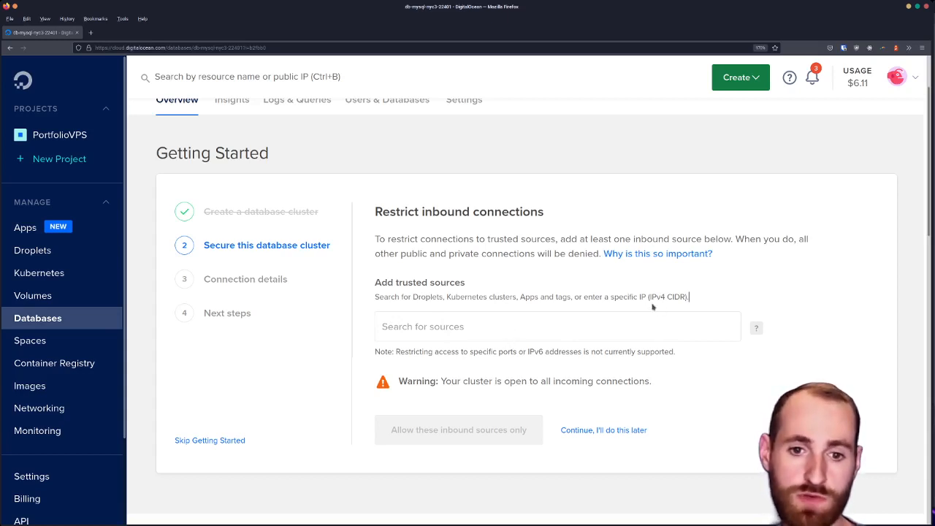
{"action": "left_click_drag", "start_coordinate": [689, 297], "coordinate": [376, 282]}
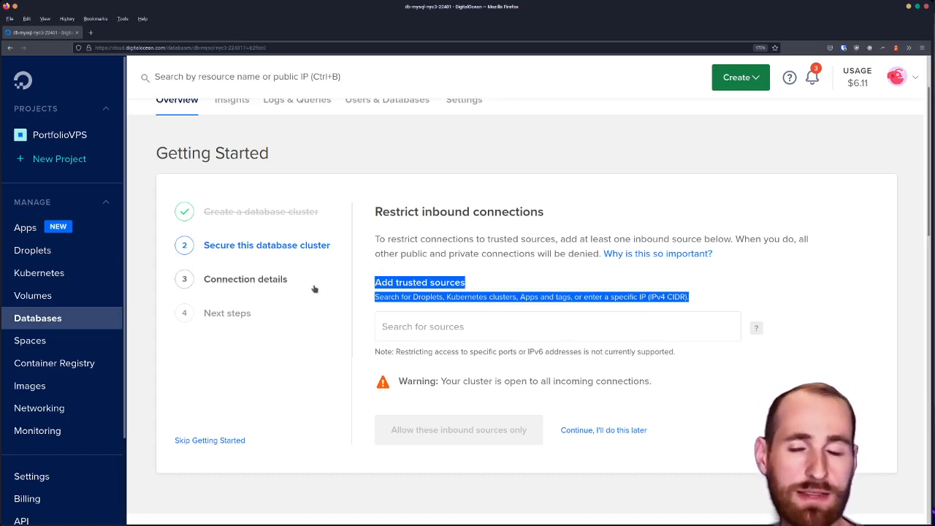
{"action": "left_click", "coordinate": [444, 326]}
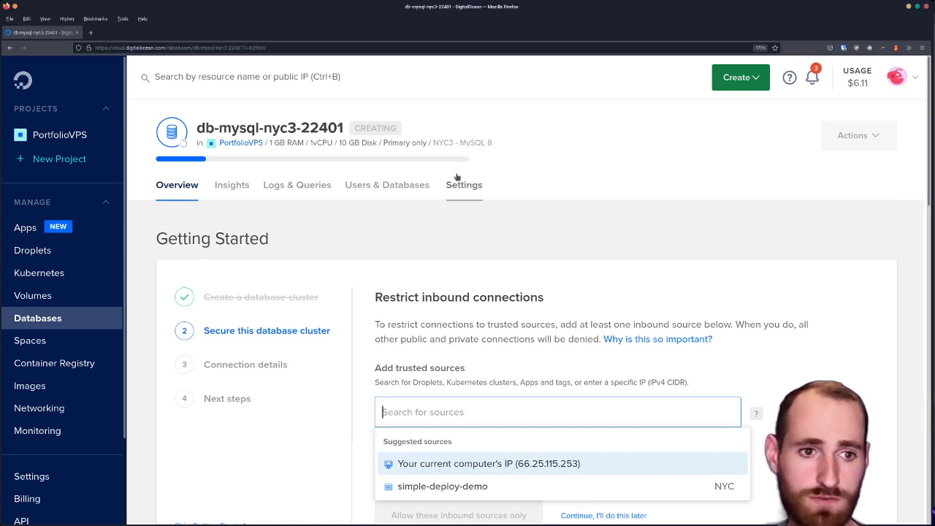
{"action": "scroll", "coordinate": [470, 140], "scroll_direction": "down", "scroll_amount": 3}
{"action": "scroll", "coordinate": [505, 172], "scroll_direction": "down", "scroll_amount": 2}
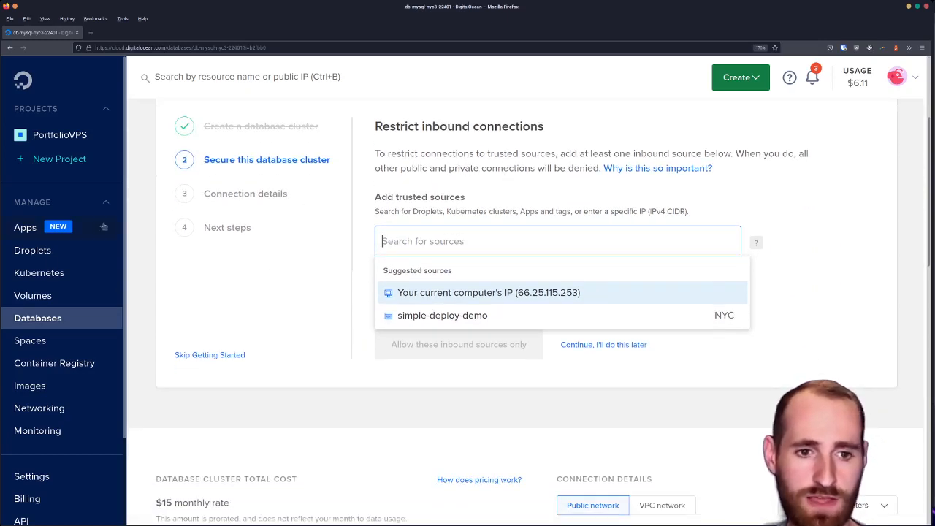
{"action": "left_click", "coordinate": [447, 245]}
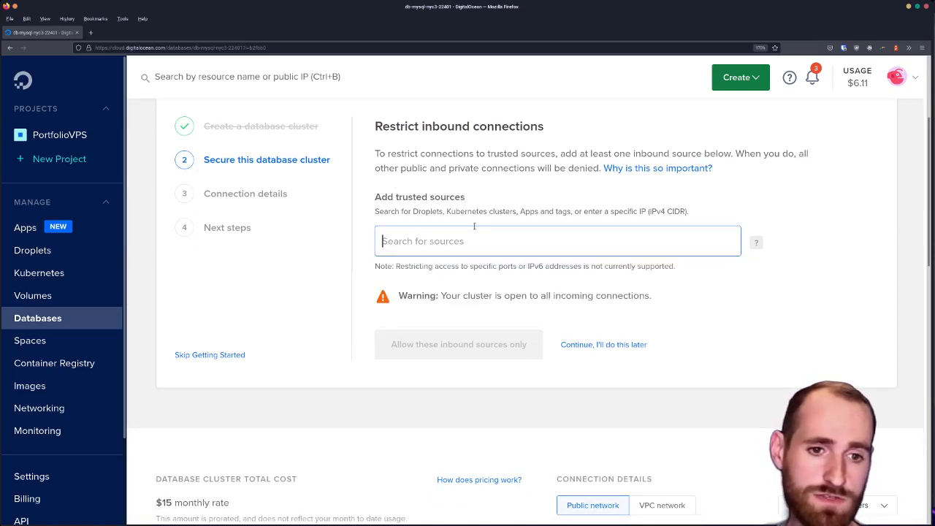
{"action": "left_click", "coordinate": [469, 240]}
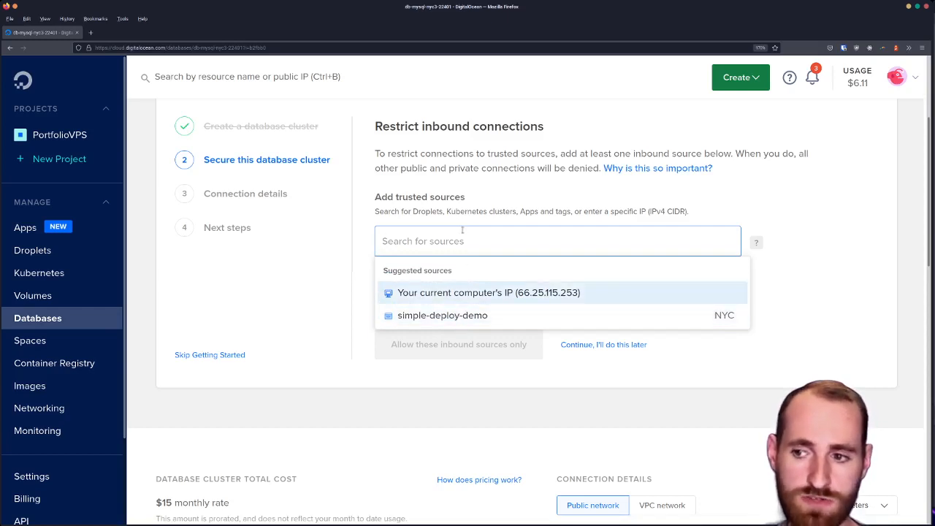
{"action": "left_click", "coordinate": [519, 179]}
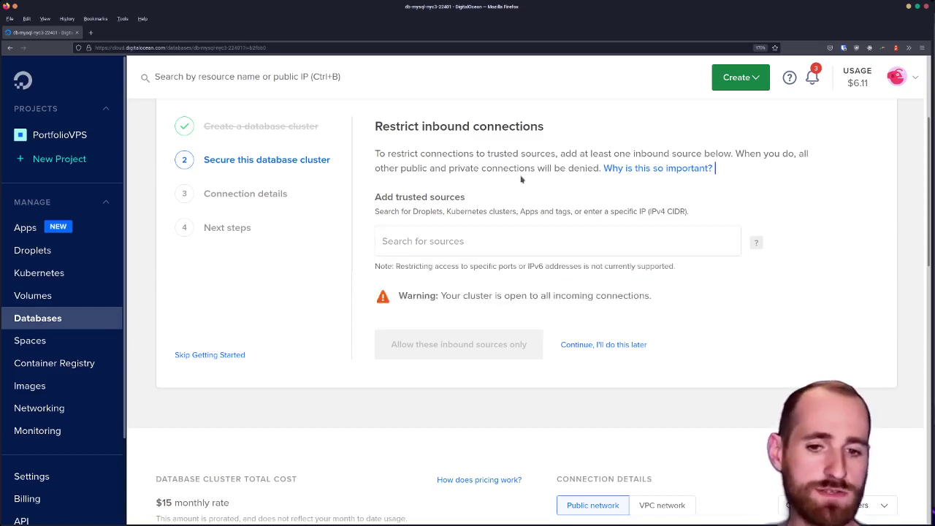
{"action": "left_click", "coordinate": [611, 346]}
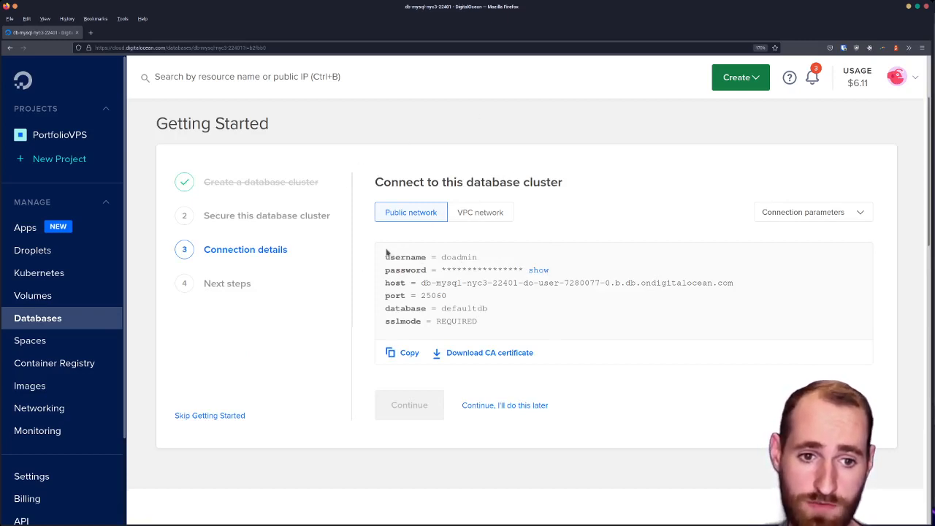
Show the connection details as a connection string with the password revealed and copy it
{"action": "mouse_move", "coordinate": [385, 251]}
{"action": "left_mouse_down"}
{"action": "mouse_move", "coordinate": [494, 308]}
{"action": "mouse_move", "coordinate": [497, 324]}
{"action": "left_mouse_up"}
{"action": "left_click", "coordinate": [841, 212]}
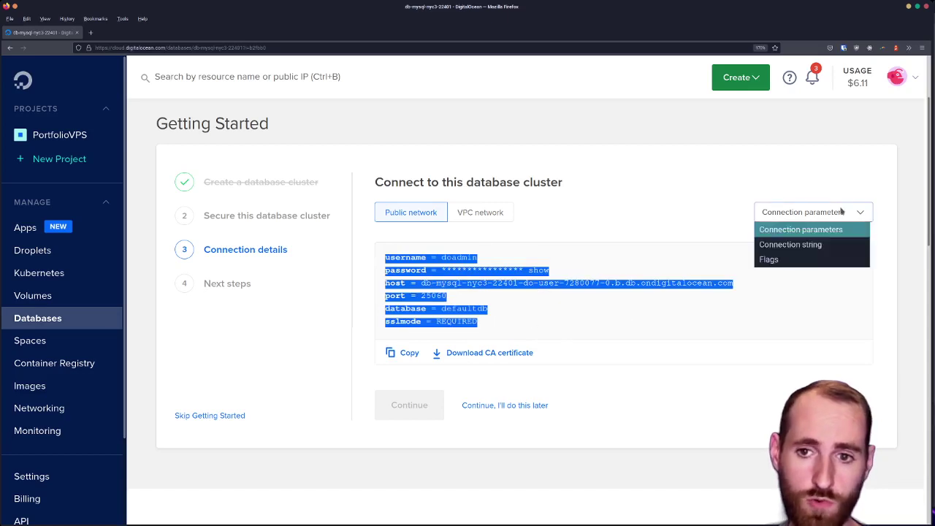
{"action": "left_click", "coordinate": [808, 249]}
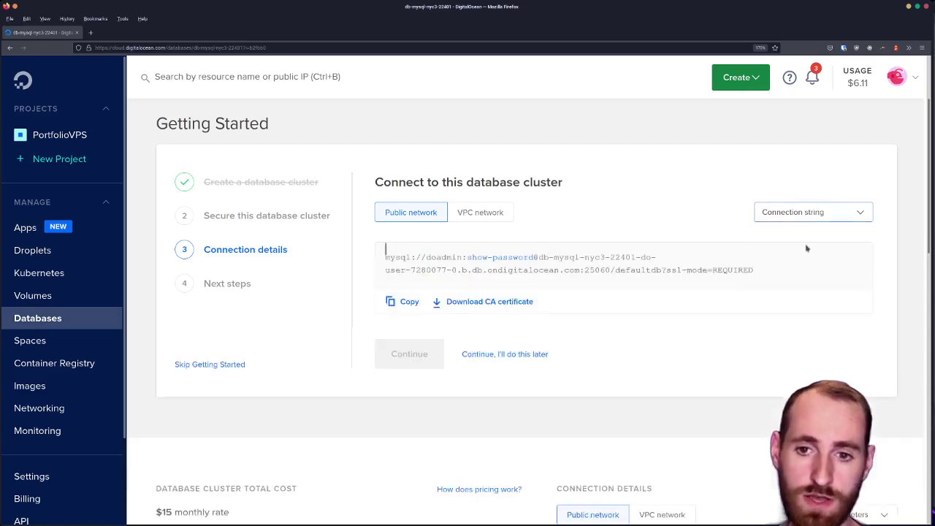
{"action": "left_click", "coordinate": [518, 259]}
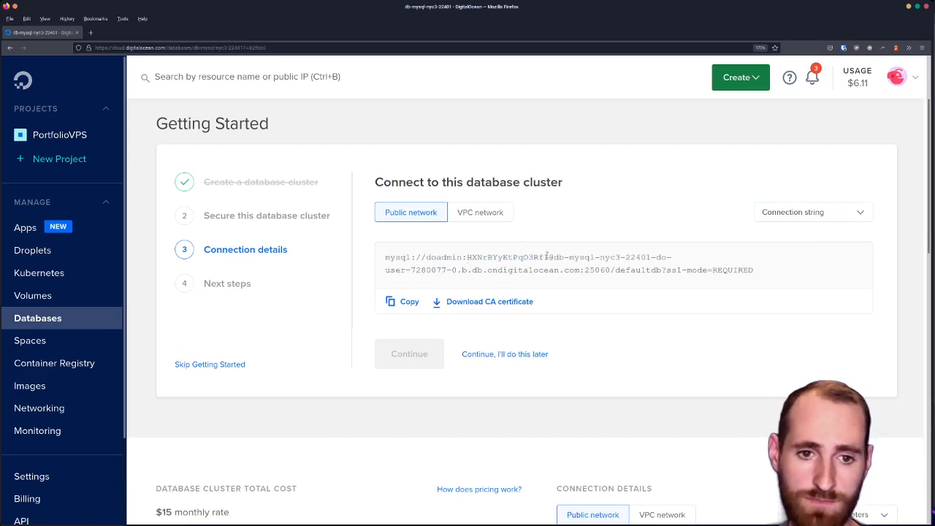
{"action": "left_click_drag", "start_coordinate": [755, 270], "coordinate": [353, 257]}
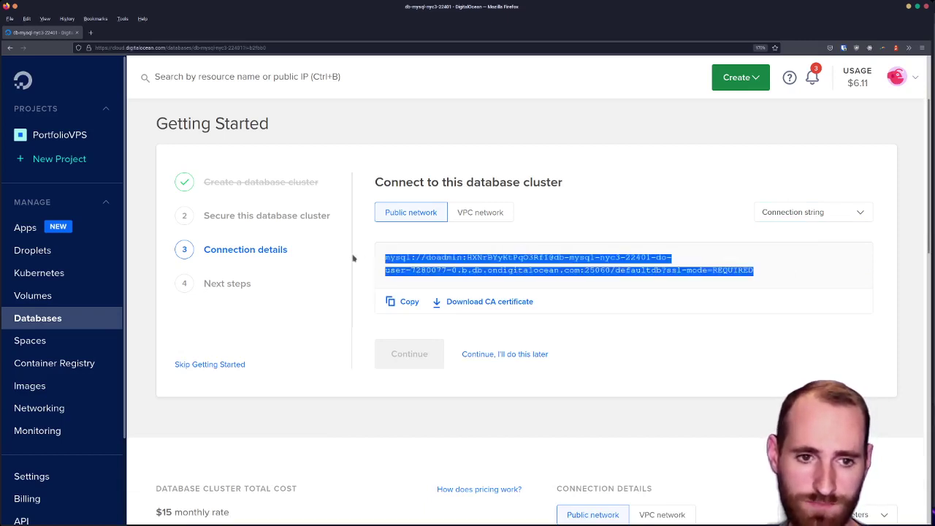
{"action": "left_click", "coordinate": [394, 279]}
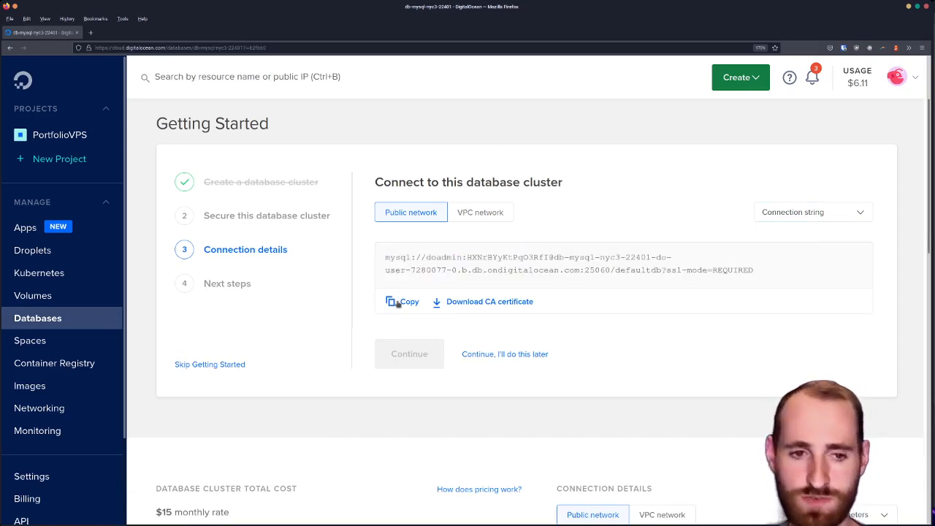
{"action": "left_click", "coordinate": [403, 306]}
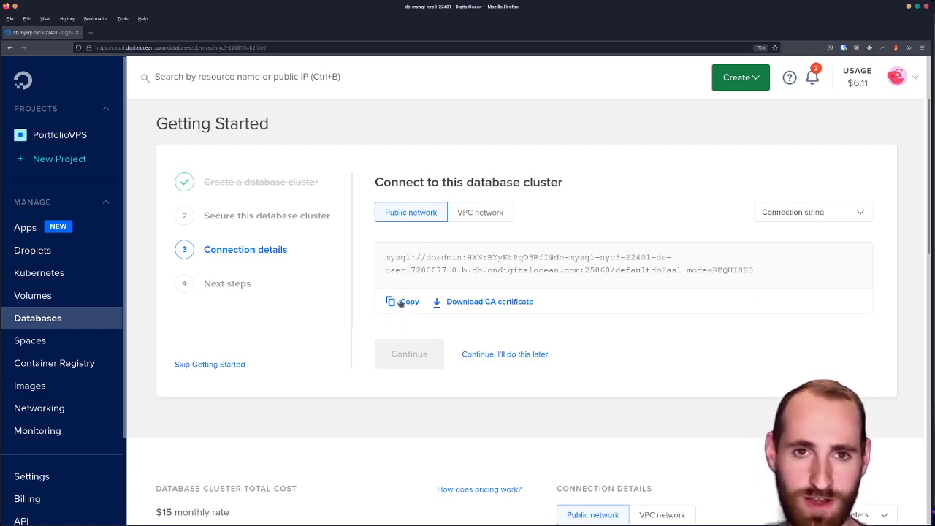
{"action": "left_click", "coordinate": [403, 301]}
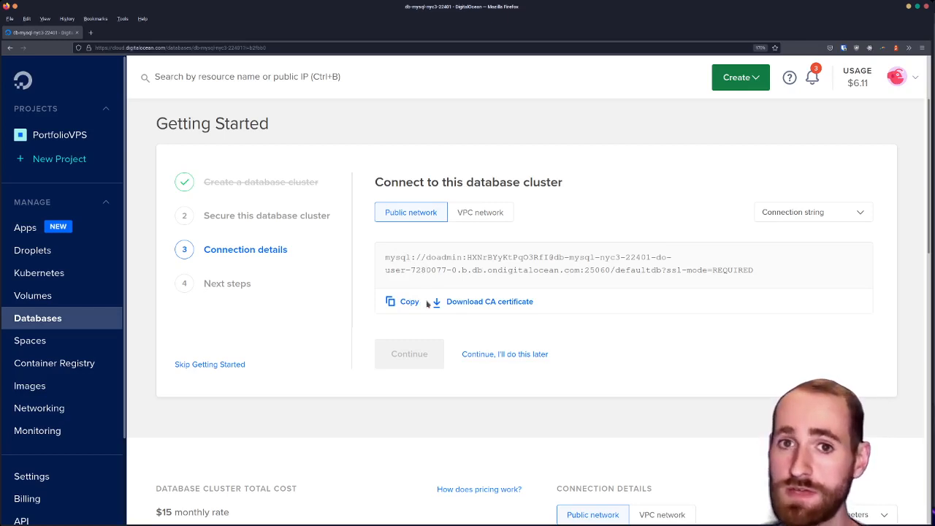
Finish the database getting-started guide and return to the Apps list showing simple-deploy-demo
{"action": "left_click", "coordinate": [504, 354]}
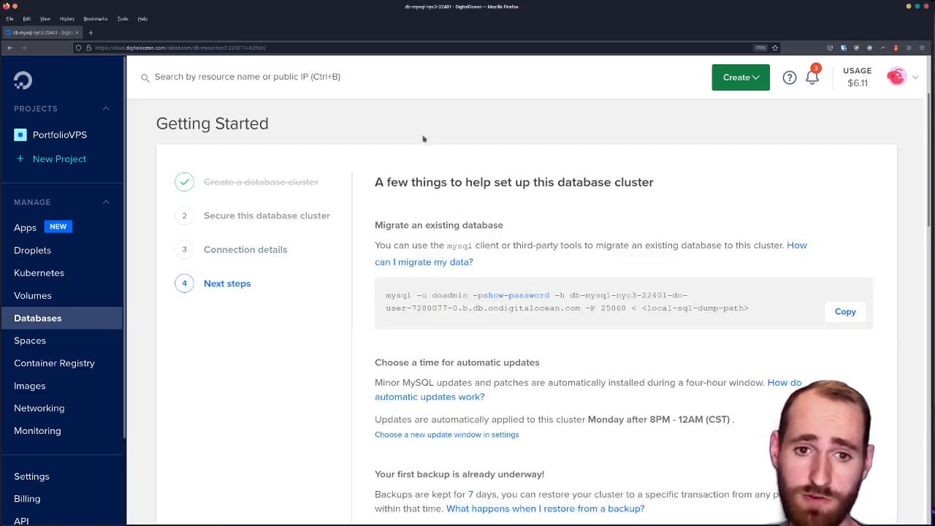
{"action": "scroll", "coordinate": [432, 183], "scroll_direction": "down", "scroll_amount": 2}
{"action": "scroll", "coordinate": [495, 195], "scroll_direction": "down", "scroll_amount": 2}
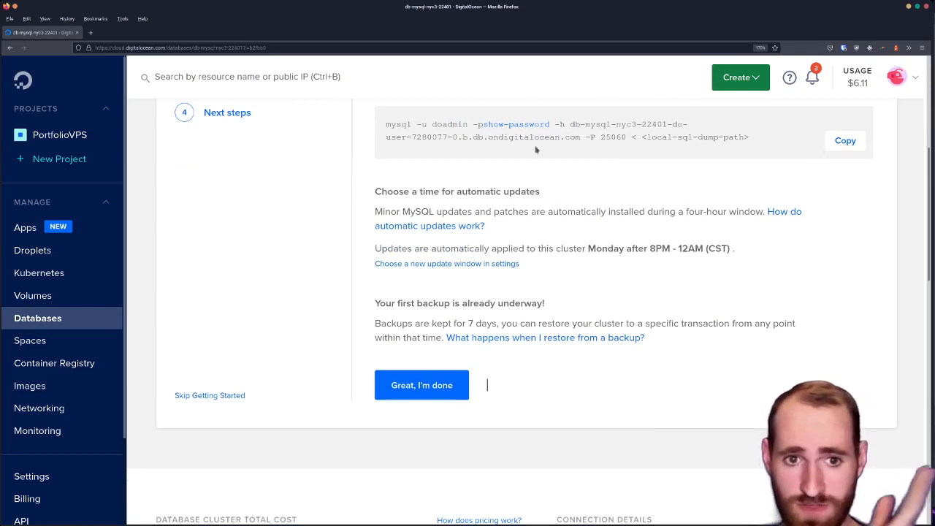
{"action": "scroll", "coordinate": [518, 186], "scroll_direction": "up", "scroll_amount": 2}
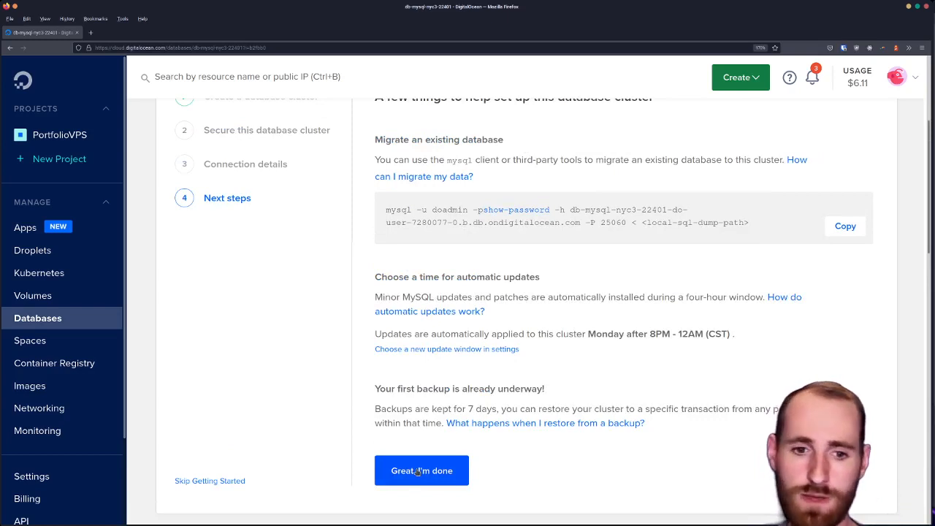
{"action": "left_click", "coordinate": [419, 471]}
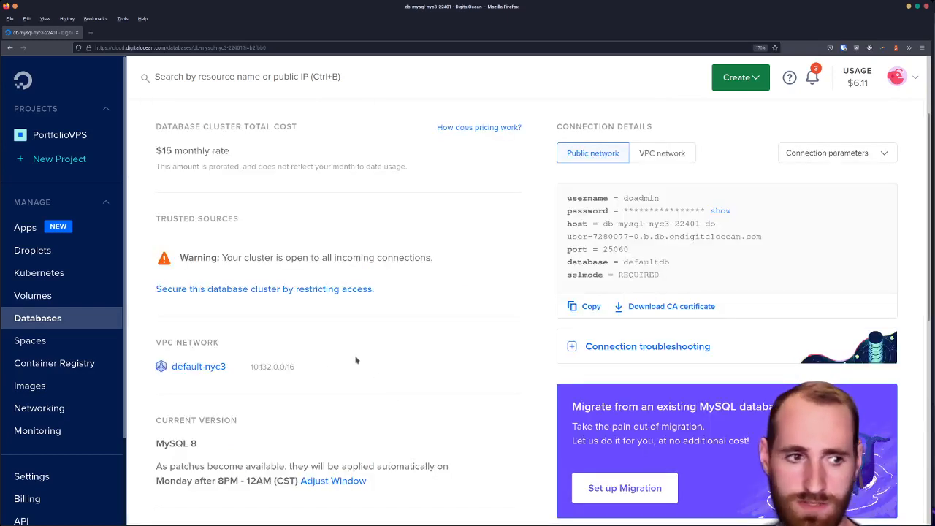
{"action": "left_click", "coordinate": [60, 228]}
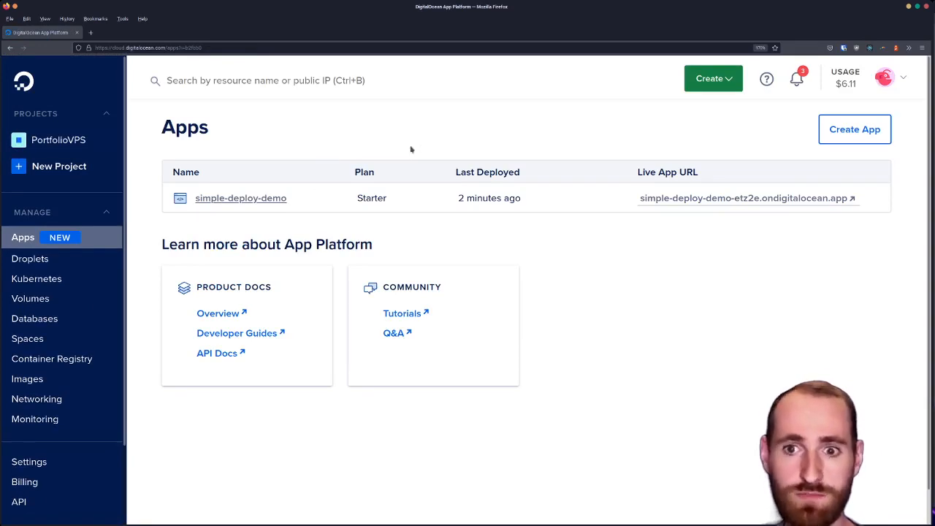
Create a new app from GitHub repository atlc/fullstack-deploy-demo on main with Autodeploy and continue
{"action": "left_click", "coordinate": [867, 134]}
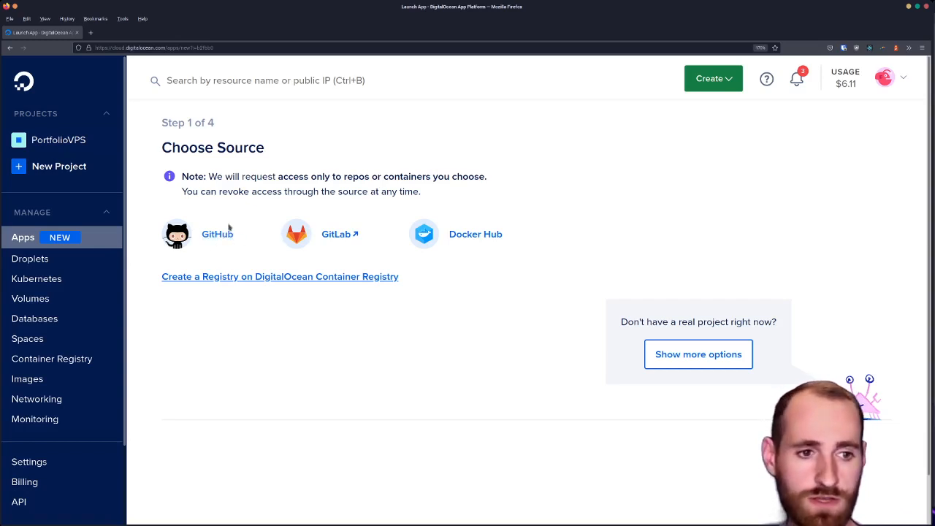
{"action": "left_click", "coordinate": [223, 234]}
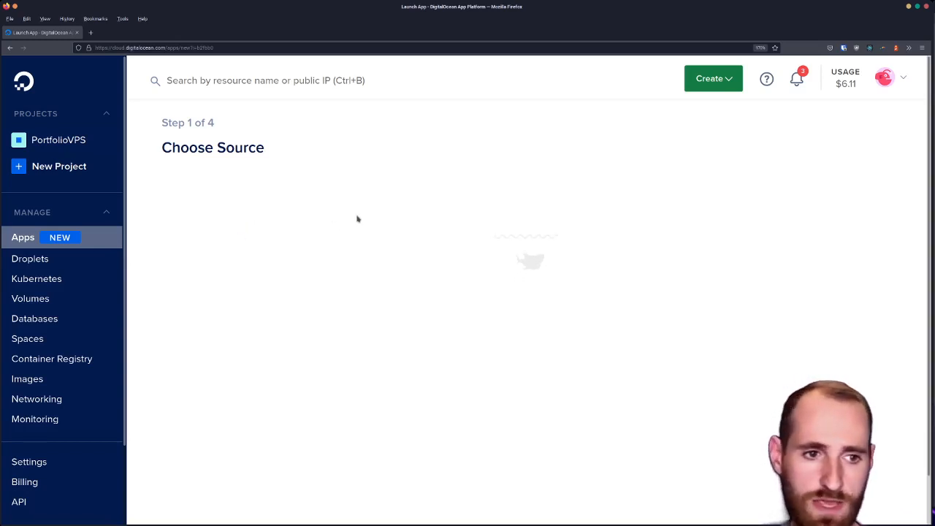
{"action": "scroll", "coordinate": [355, 217], "scroll_direction": "down", "scroll_amount": 1}
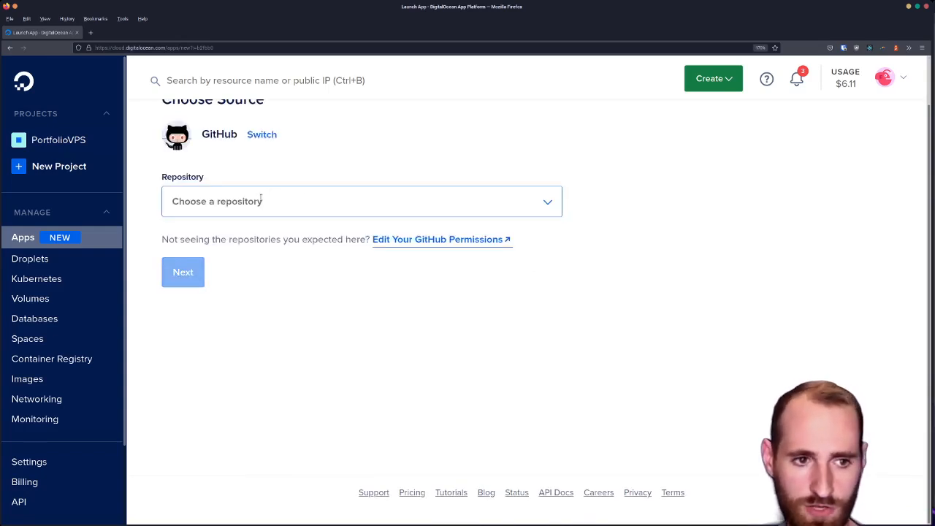
{"action": "left_click", "coordinate": [260, 198]}
{"action": "type", "text": "deplo"}
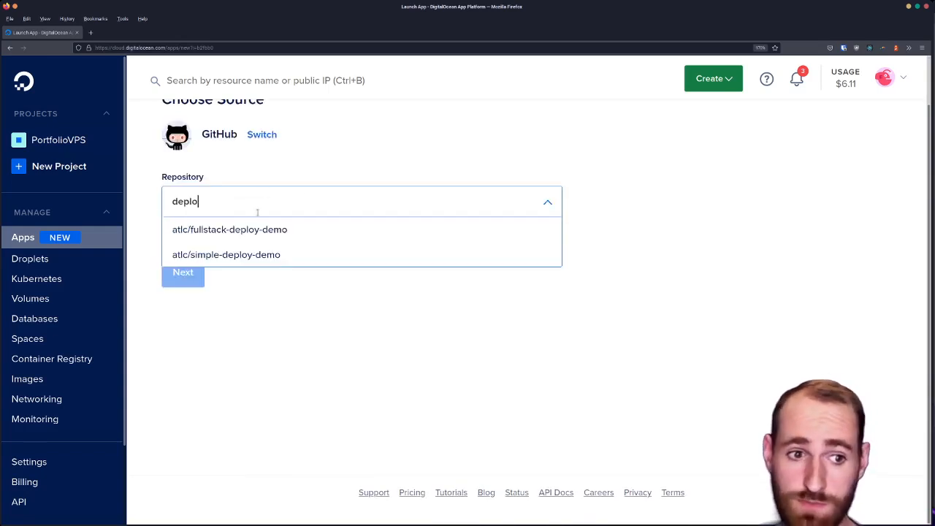
{"action": "left_click", "coordinate": [255, 230]}
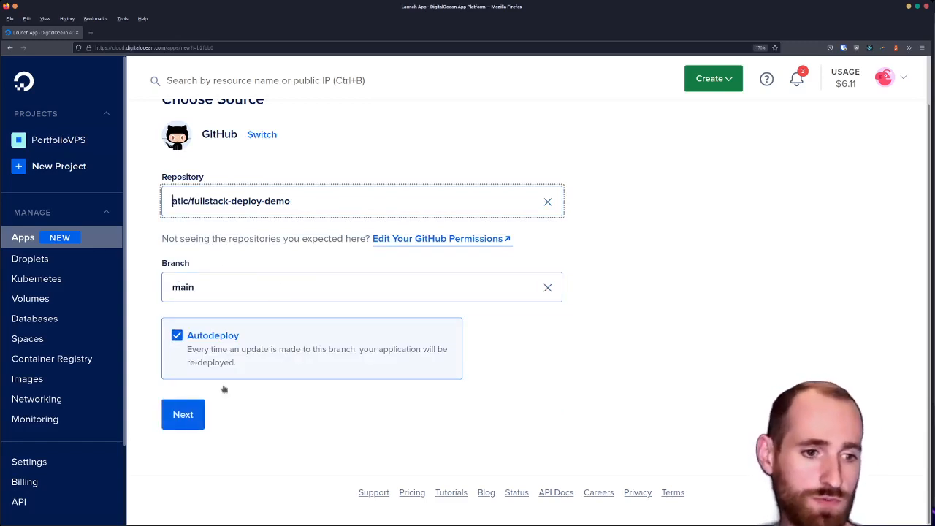
{"action": "left_click", "coordinate": [182, 414]}
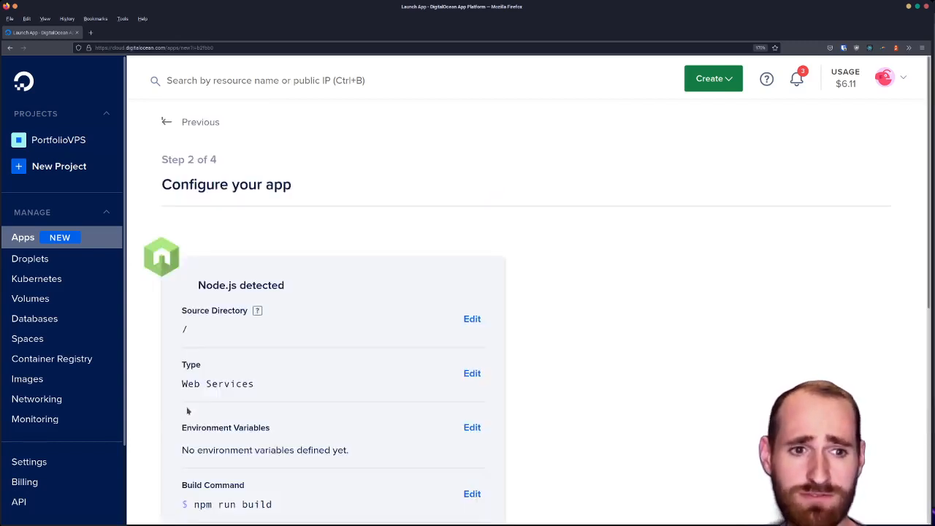
{"action": "scroll", "coordinate": [290, 279], "scroll_direction": "down", "scroll_amount": 2}
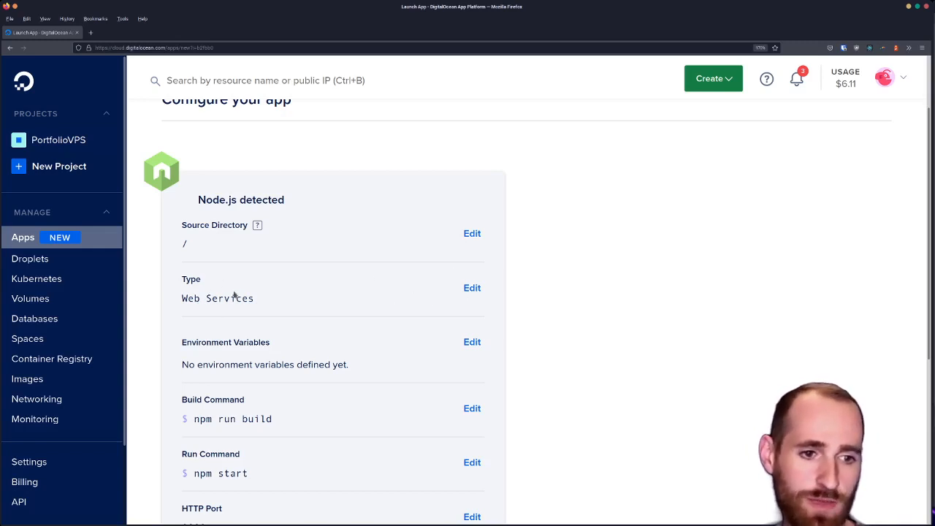
{"action": "scroll", "coordinate": [298, 180], "scroll_direction": "down", "scroll_amount": 2}
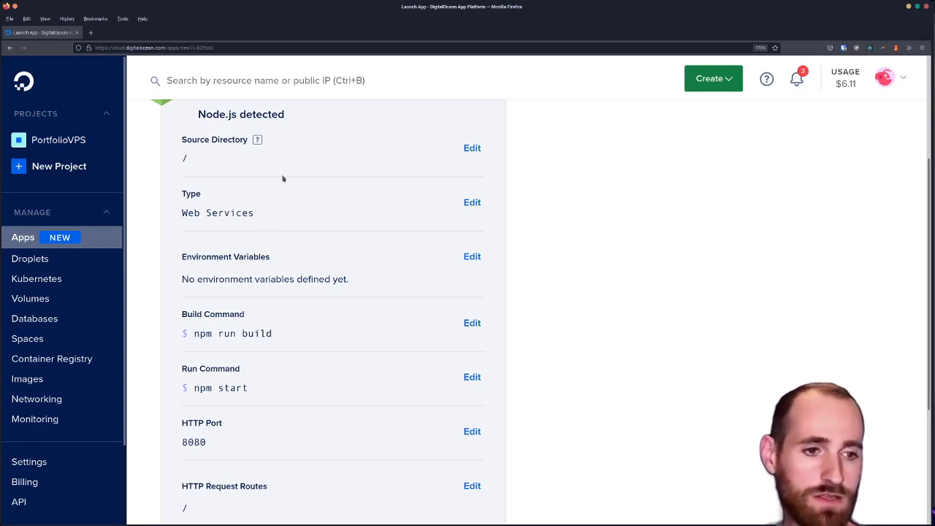
{"action": "scroll", "coordinate": [242, 206], "scroll_direction": "down", "scroll_amount": 1}
{"action": "scroll", "coordinate": [223, 209], "scroll_direction": "down", "scroll_amount": 3}
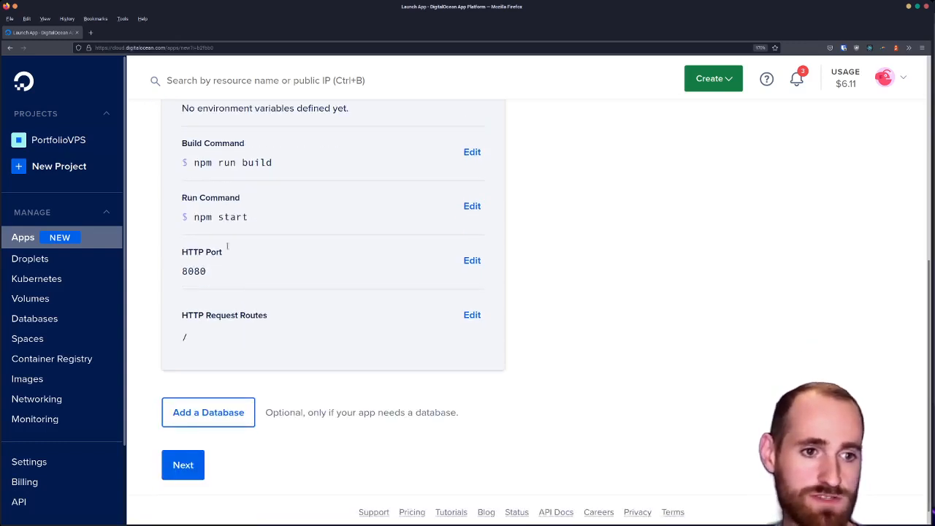
Review the detected run command npm start and HTTP port 8080, then continue
{"action": "left_click_drag", "start_coordinate": [257, 219], "coordinate": [176, 202]}
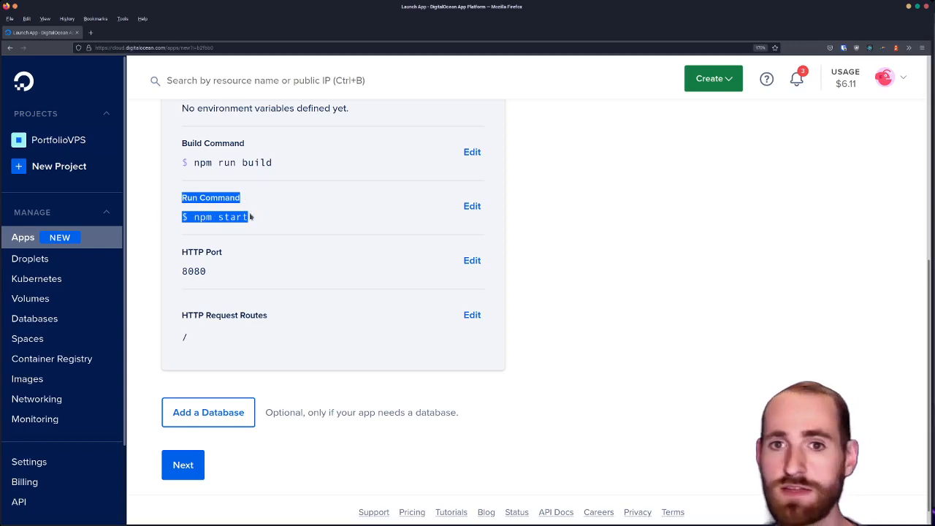
{"action": "left_click", "coordinate": [248, 226]}
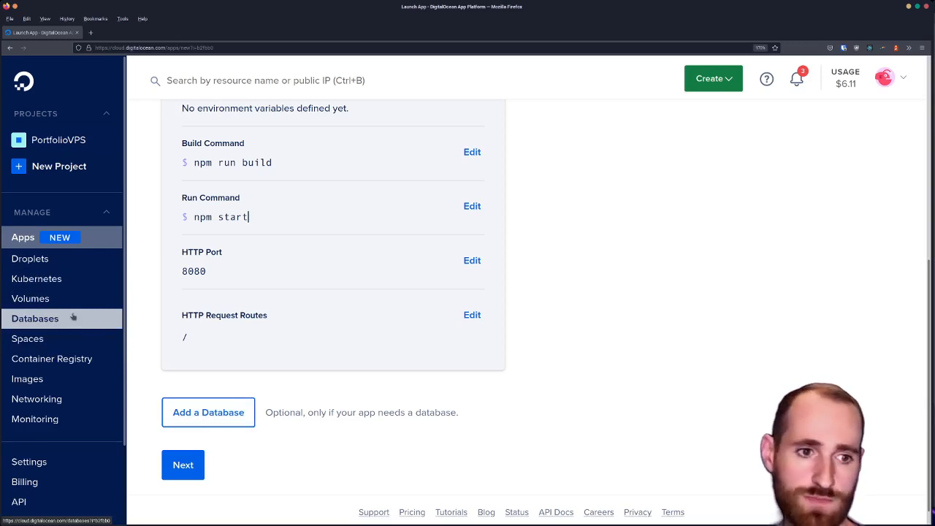
{"action": "left_click", "coordinate": [187, 465]}
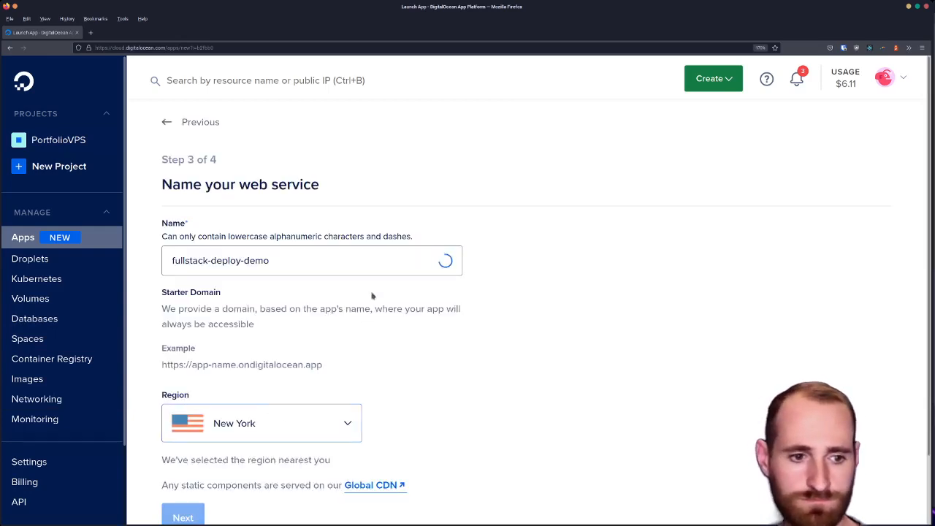
Keep the fullstack-deploy-demo service name and New York region and continue to plans
{"action": "left_click", "coordinate": [328, 249]}
{"action": "left_click", "coordinate": [326, 251]}
{"action": "left_click", "coordinate": [299, 261]}
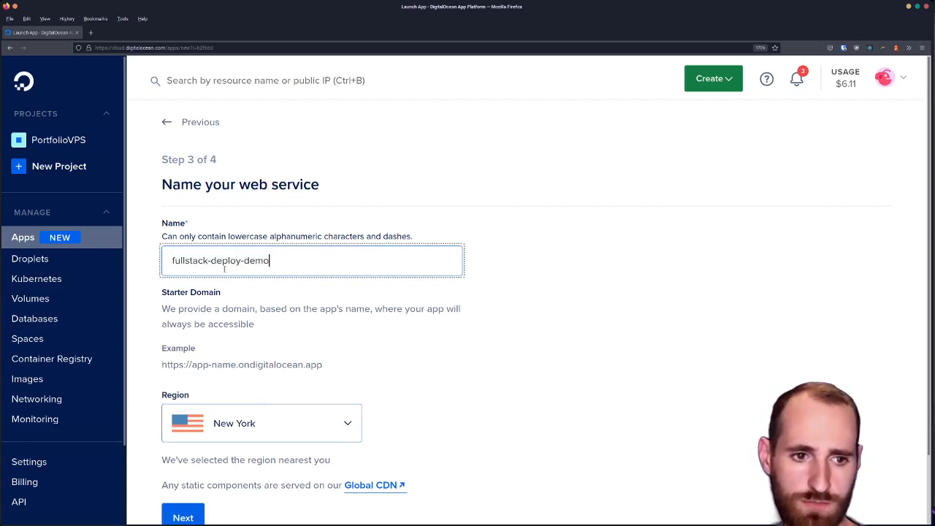
{"action": "scroll", "coordinate": [214, 480], "scroll_direction": "down", "scroll_amount": 2}
{"action": "left_click", "coordinate": [190, 447]}
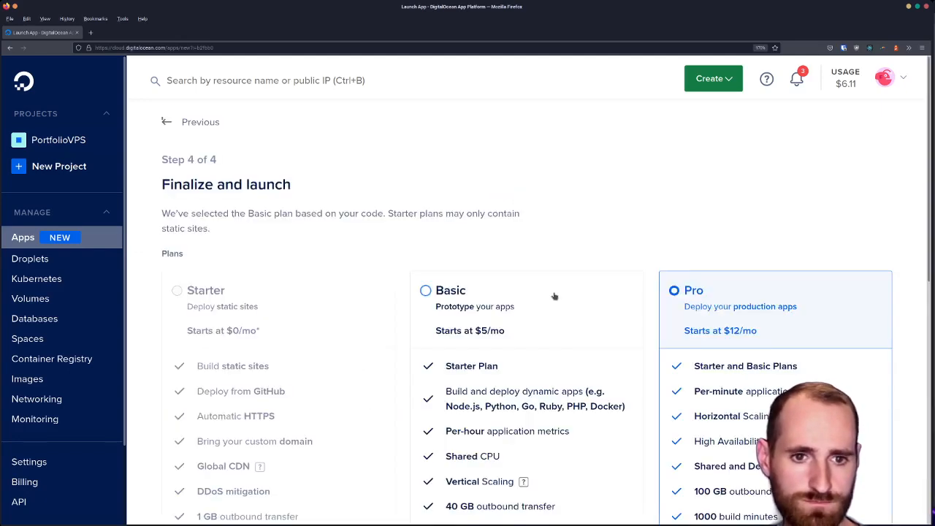
{"action": "scroll", "coordinate": [556, 294], "scroll_direction": "down", "scroll_amount": 5}
{"action": "scroll", "coordinate": [509, 212], "scroll_direction": "up", "scroll_amount": 1}
{"action": "scroll", "coordinate": [472, 202], "scroll_direction": "up", "scroll_amount": 3}
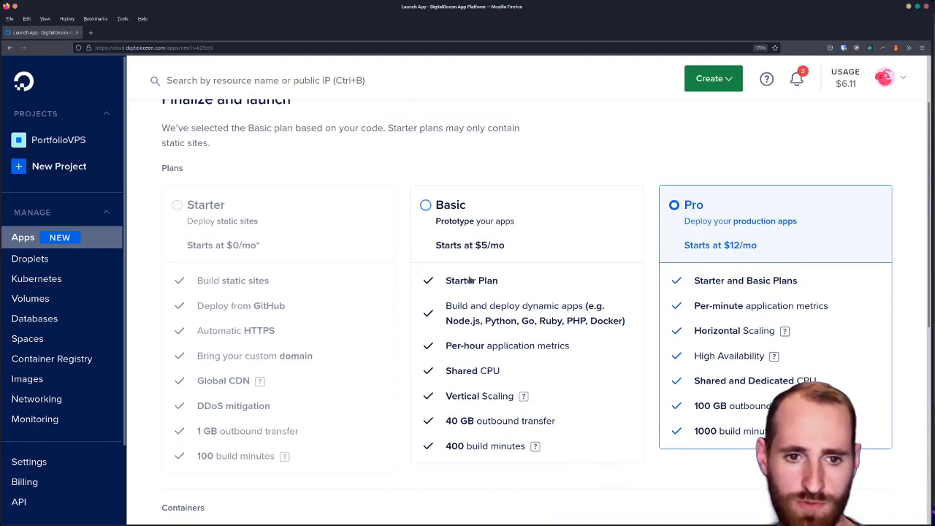
Compare the Basic $5.00/mo 512 MB container size against the Pro plan's $300.00/mo size
{"action": "left_click", "coordinate": [577, 248]}
{"action": "scroll", "coordinate": [438, 292], "scroll_direction": "down", "scroll_amount": 5}
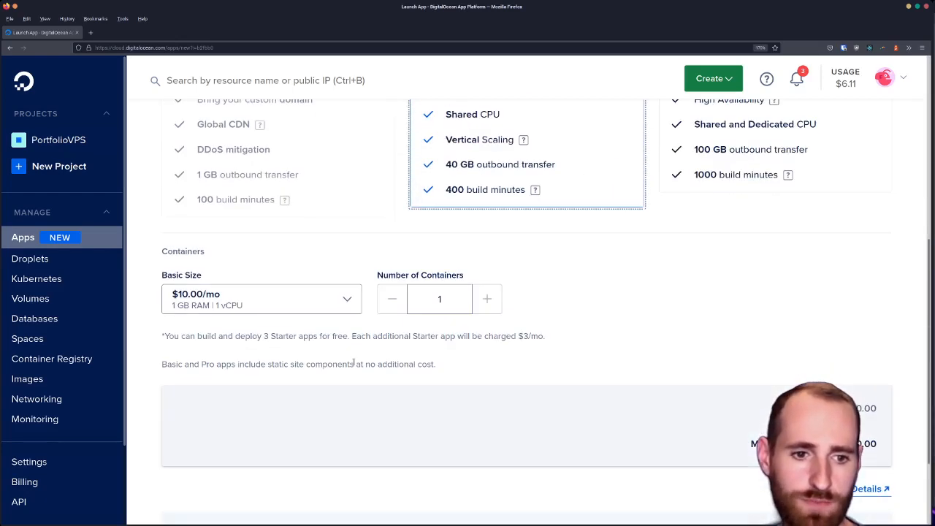
{"action": "left_click", "coordinate": [288, 307]}
{"action": "left_click", "coordinate": [260, 334]}
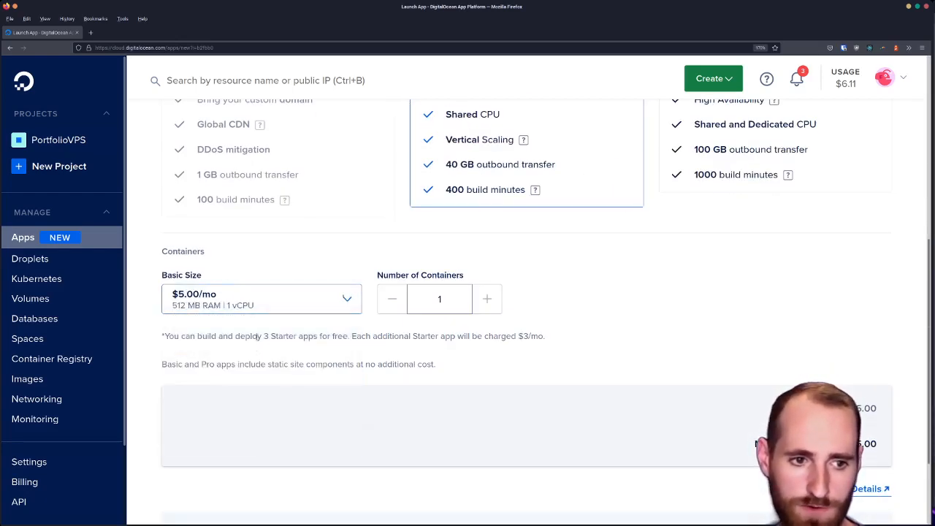
{"action": "scroll", "coordinate": [367, 296], "scroll_direction": "up", "scroll_amount": 5}
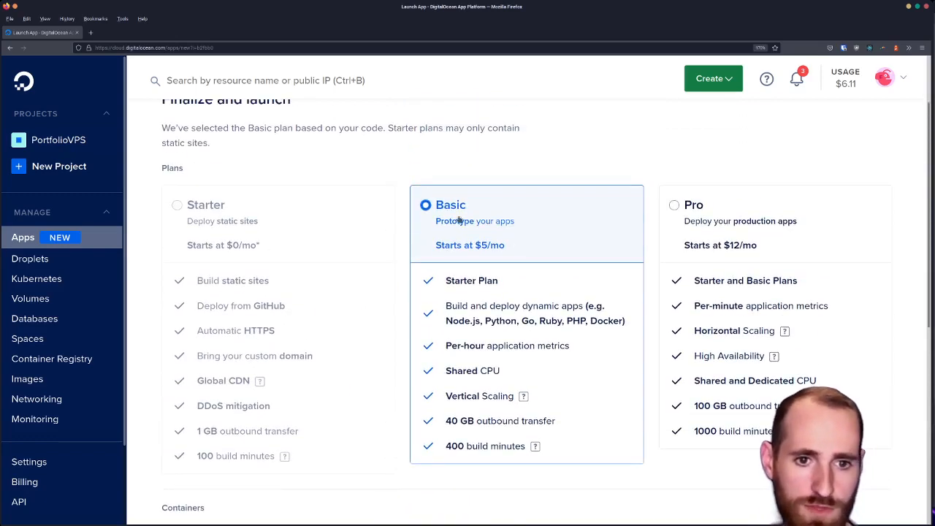
{"action": "left_click", "coordinate": [710, 232]}
{"action": "scroll", "coordinate": [538, 326], "scroll_direction": "down", "scroll_amount": 5}
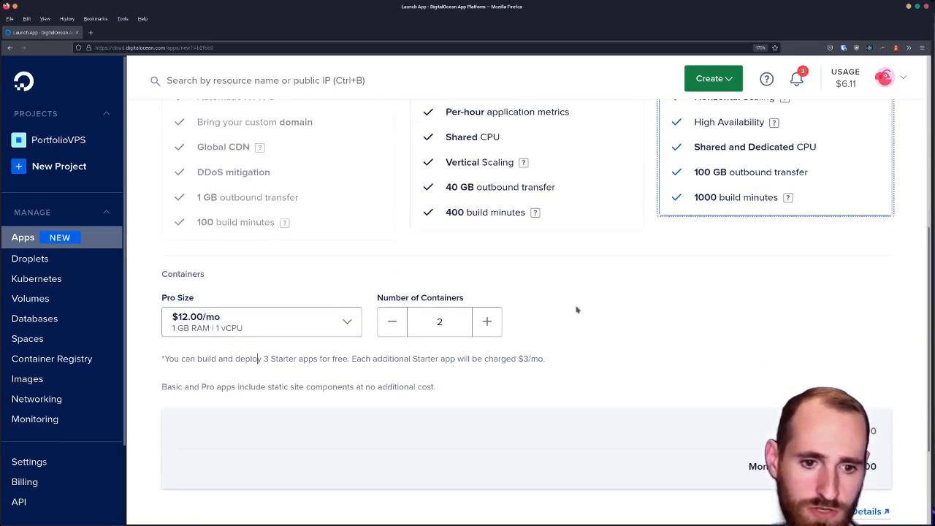
{"action": "left_click", "coordinate": [313, 306]}
{"action": "scroll", "coordinate": [304, 438], "scroll_direction": "down", "scroll_amount": 2}
{"action": "left_click", "coordinate": [290, 381]}
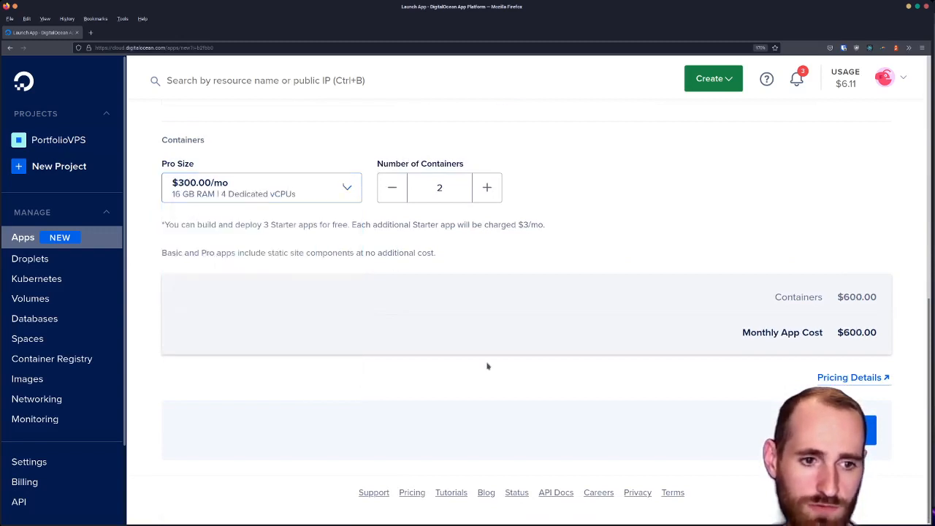
{"action": "scroll", "coordinate": [494, 365], "scroll_direction": "up", "scroll_amount": 3}
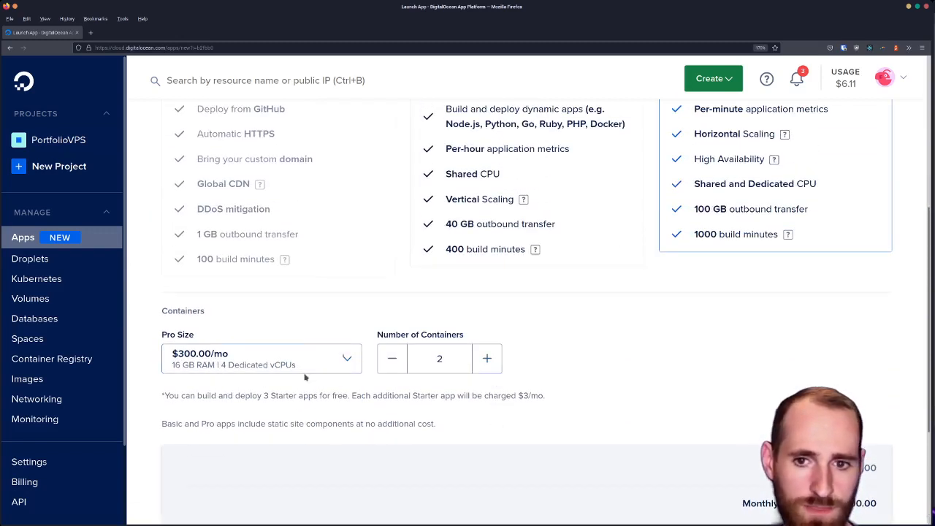
{"action": "scroll", "coordinate": [306, 377], "scroll_direction": "up", "scroll_amount": 2}
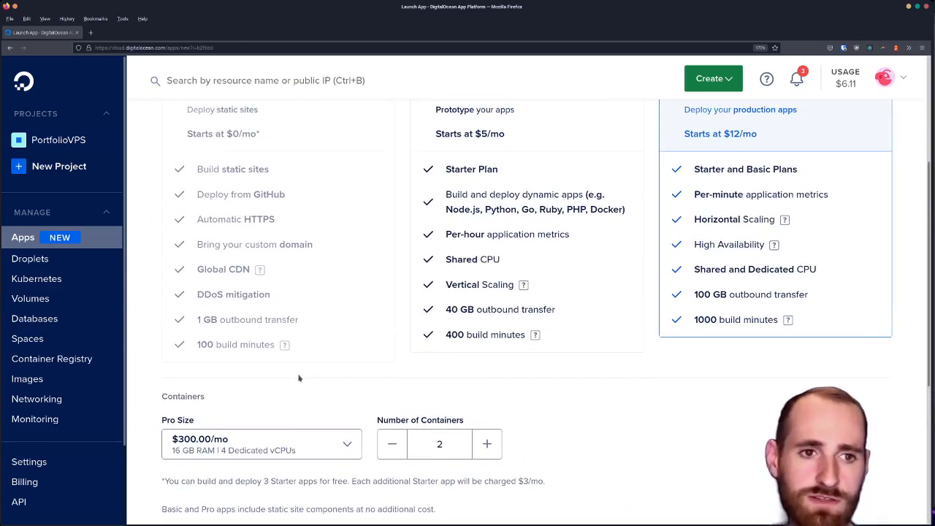
{"action": "scroll", "coordinate": [572, 318], "scroll_direction": "up", "scroll_amount": 3}
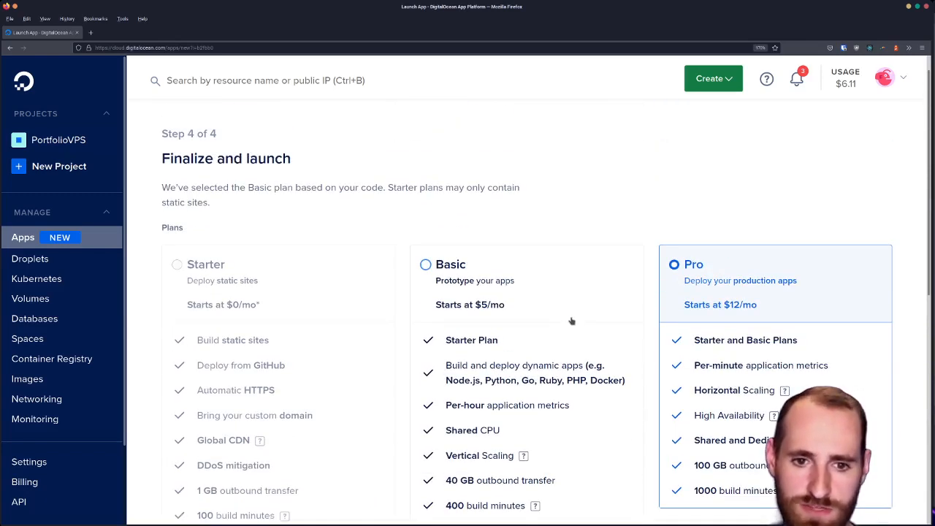
{"action": "scroll", "coordinate": [570, 332], "scroll_direction": "down", "scroll_amount": 2}
{"action": "scroll", "coordinate": [568, 328], "scroll_direction": "down", "scroll_amount": 2}
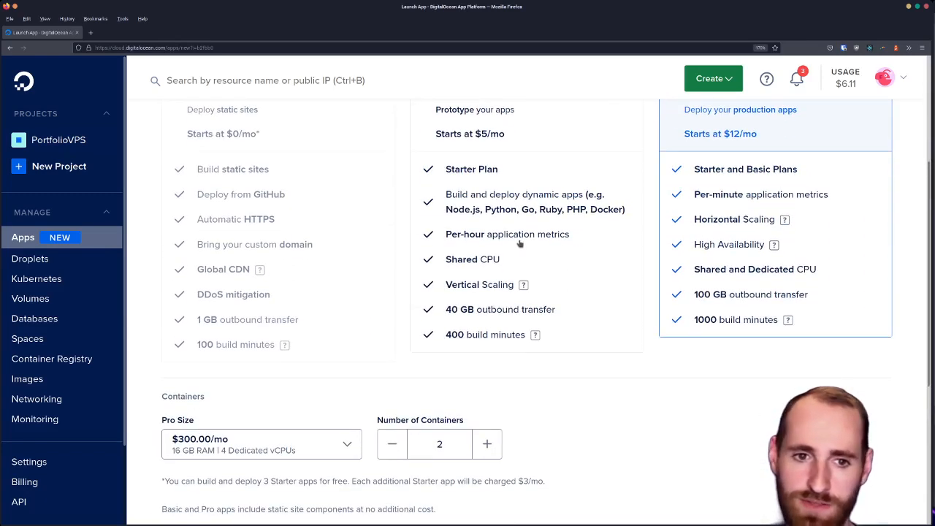
Launch the app on the Basic plan at $5.00/mo with 1 container
{"action": "left_click", "coordinate": [508, 306]}
{"action": "scroll", "coordinate": [508, 305], "scroll_direction": "up", "scroll_amount": 3}
{"action": "scroll", "coordinate": [307, 439], "scroll_direction": "down", "scroll_amount": 3}
{"action": "left_click", "coordinate": [306, 442]}
{"action": "scroll", "coordinate": [314, 387], "scroll_direction": "down", "scroll_amount": 2}
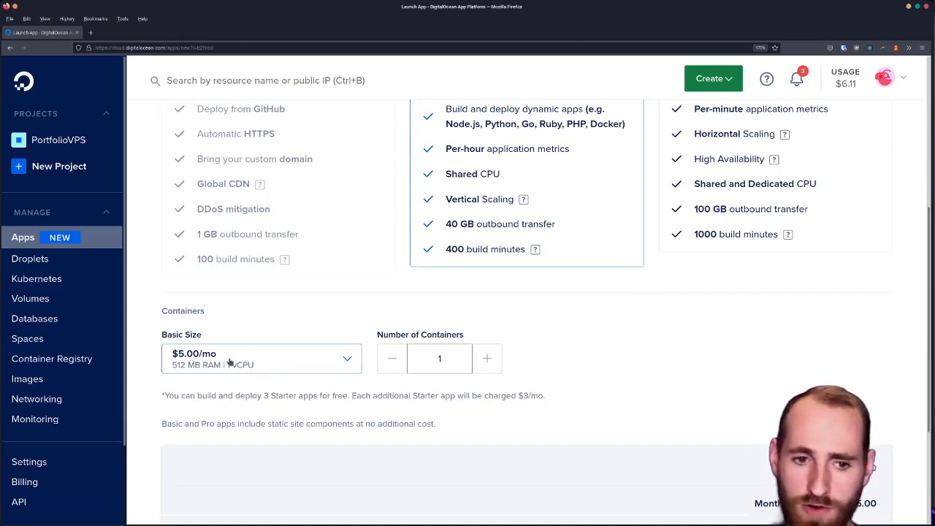
{"action": "scroll", "coordinate": [444, 422], "scroll_direction": "down", "scroll_amount": 2}
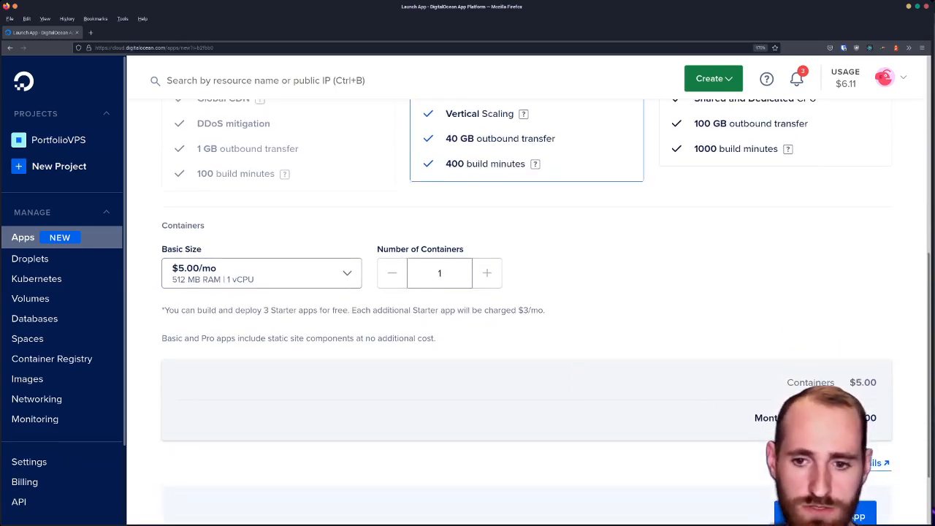
{"action": "scroll", "coordinate": [444, 422], "scroll_direction": "down", "scroll_amount": 2}
{"action": "left_click", "coordinate": [826, 429]}
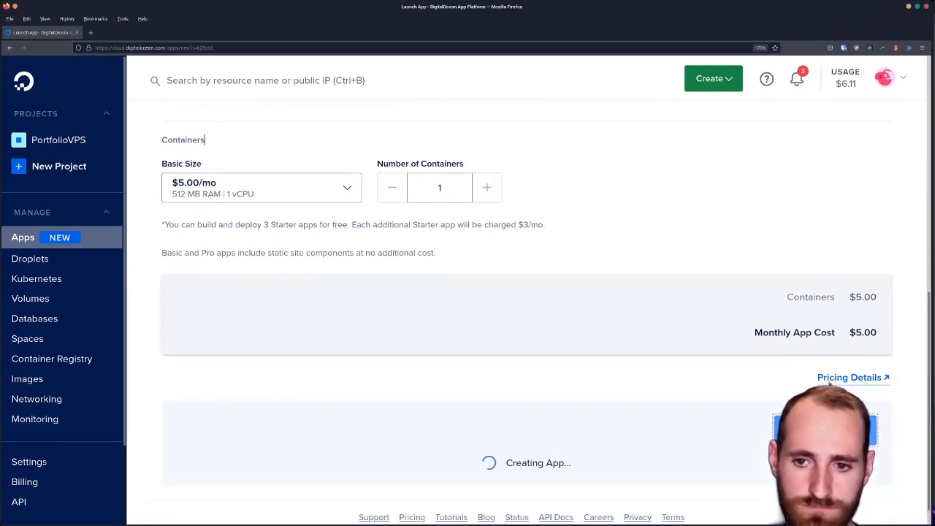
{"action": "scroll", "coordinate": [770, 347], "scroll_direction": "down", "scroll_amount": 1}
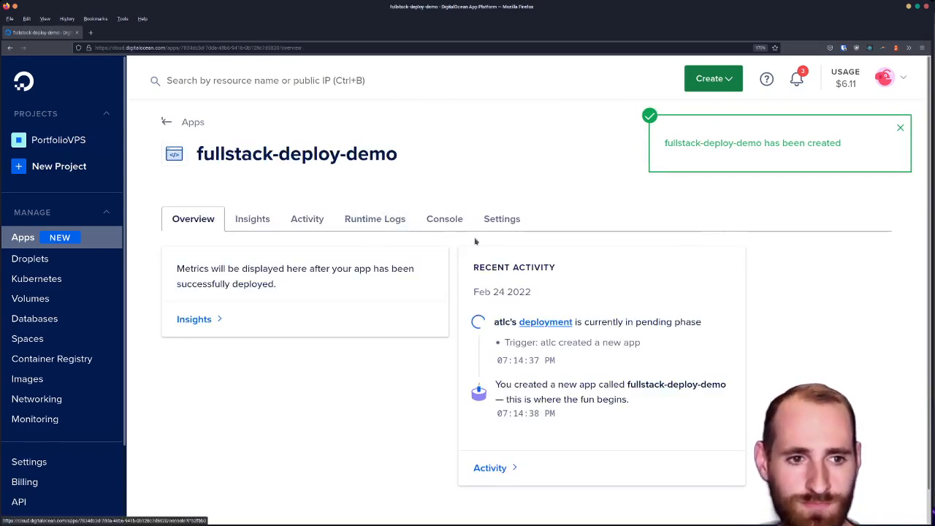
Add an app-level environment variable and paste the MySQL connection string as its value
{"action": "left_click", "coordinate": [529, 225]}
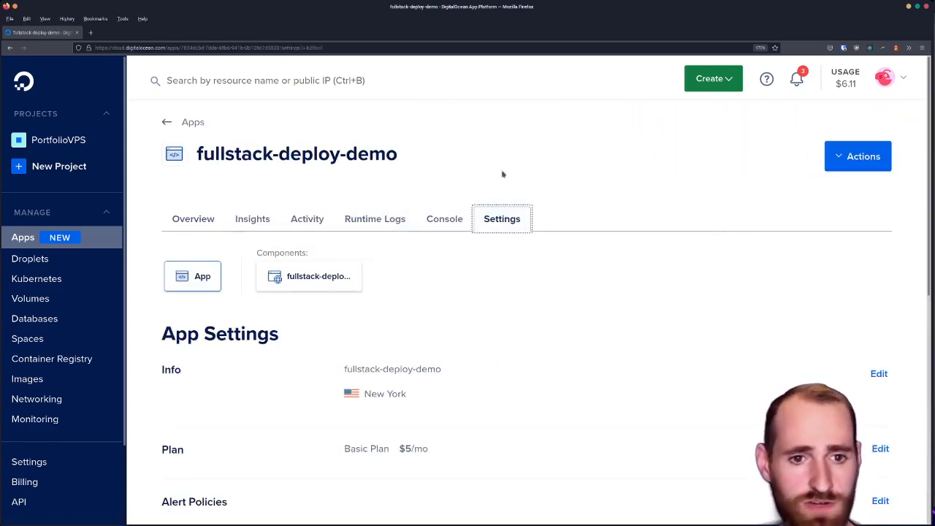
{"action": "scroll", "coordinate": [506, 252], "scroll_direction": "down", "scroll_amount": 2}
{"action": "scroll", "coordinate": [510, 251], "scroll_direction": "down", "scroll_amount": 2}
{"action": "scroll", "coordinate": [510, 251], "scroll_direction": "down", "scroll_amount": 2}
{"action": "left_click", "coordinate": [879, 277]}
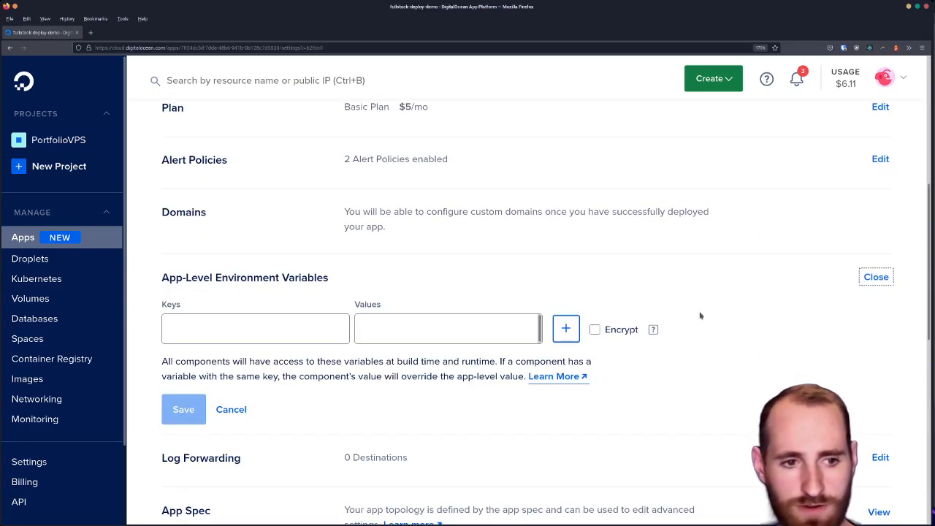
{"action": "left_click", "coordinate": [230, 327]}
{"action": "left_click", "coordinate": [440, 337]}
{"action": "key", "text": "ctrl+v"}
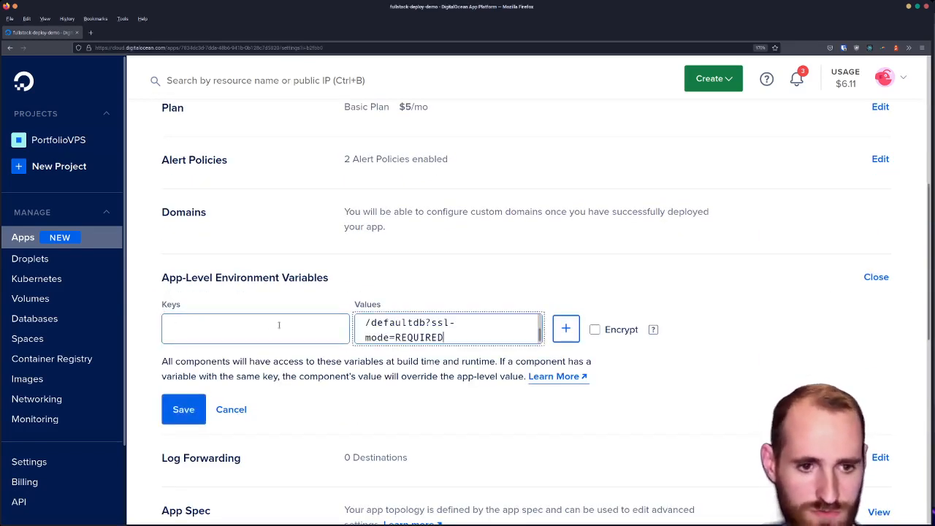
{"action": "left_click_drag", "start_coordinate": [440, 337], "coordinate": [369, 309]}
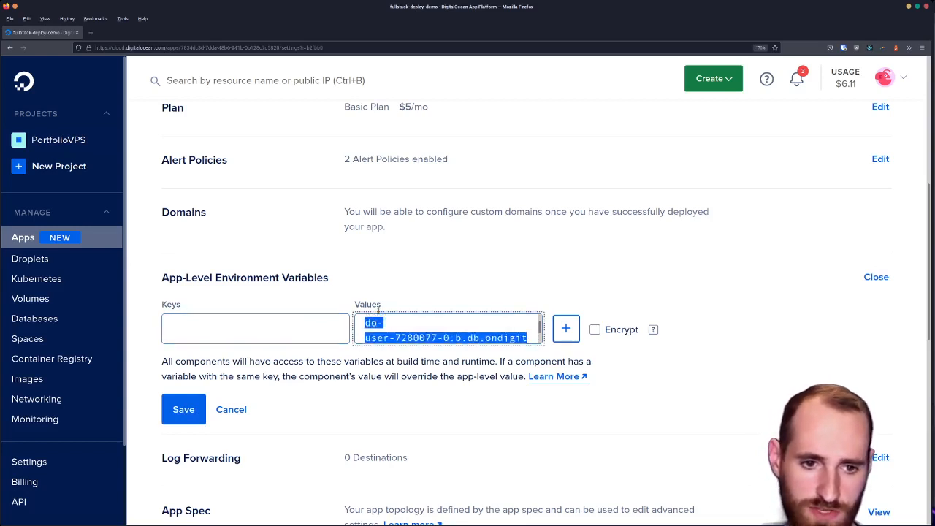
Name the variable DATABASE_URL, save it, and return to the apps list
{"action": "left_click", "coordinate": [254, 334]}
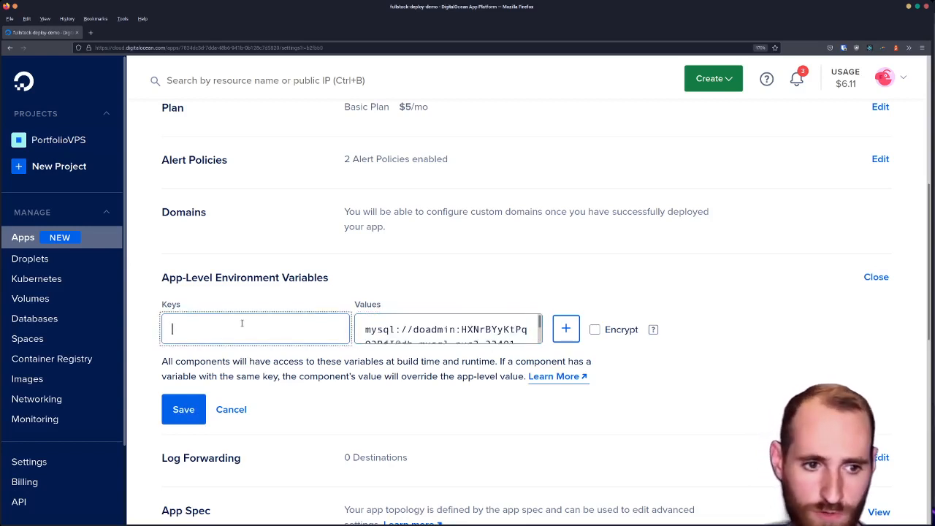
{"action": "type", "text": "DATABASE_url"}
{"action": "key", "text": "BackSpace"}
{"action": "key", "text": "BackSpace"}
{"action": "key", "text": "BackSpace"}
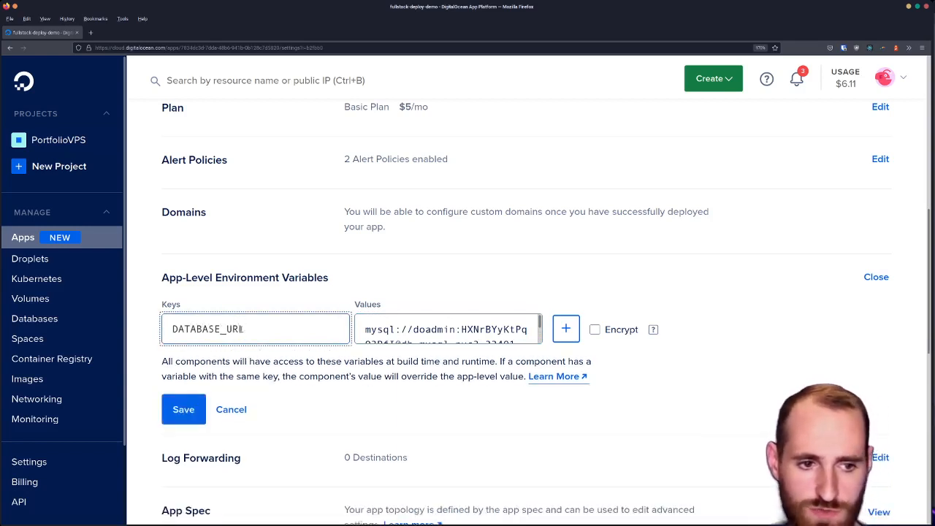
{"action": "left_click", "coordinate": [184, 409]}
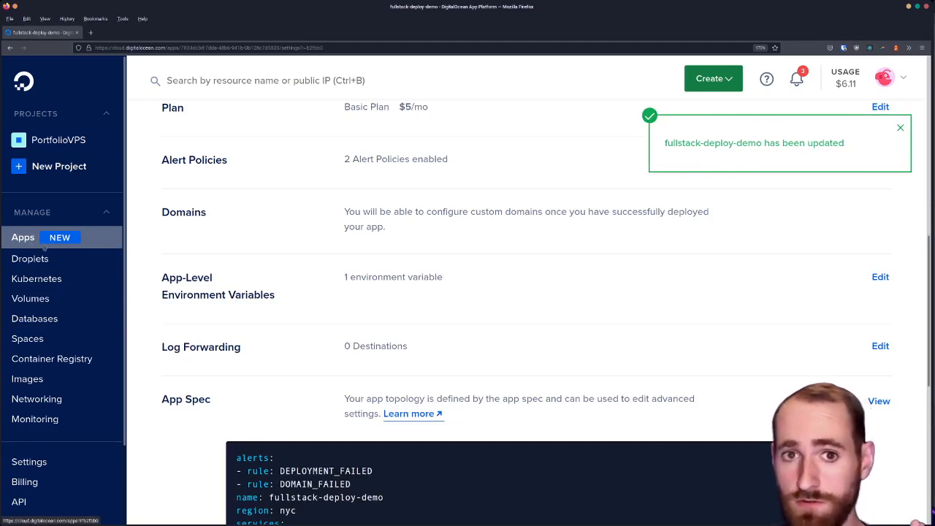
{"action": "left_click", "coordinate": [24, 239]}
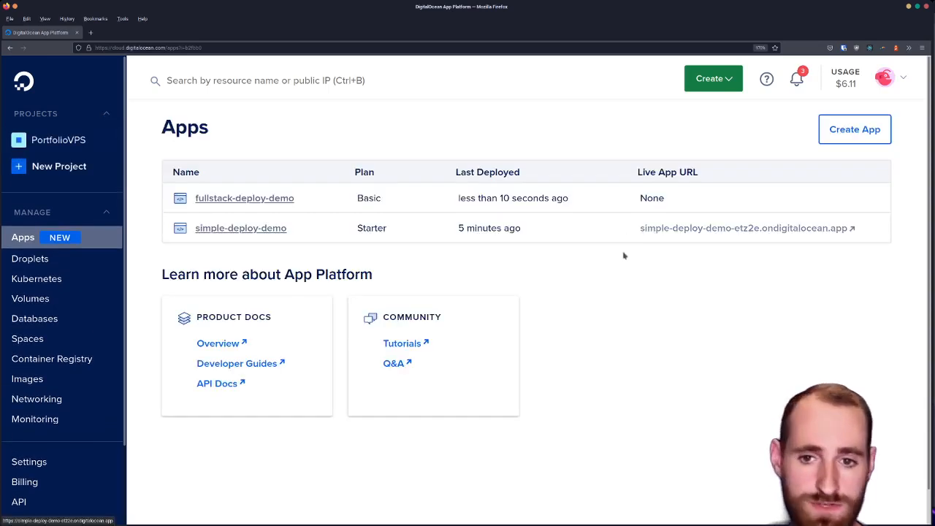
{"action": "left_click", "coordinate": [673, 230]}
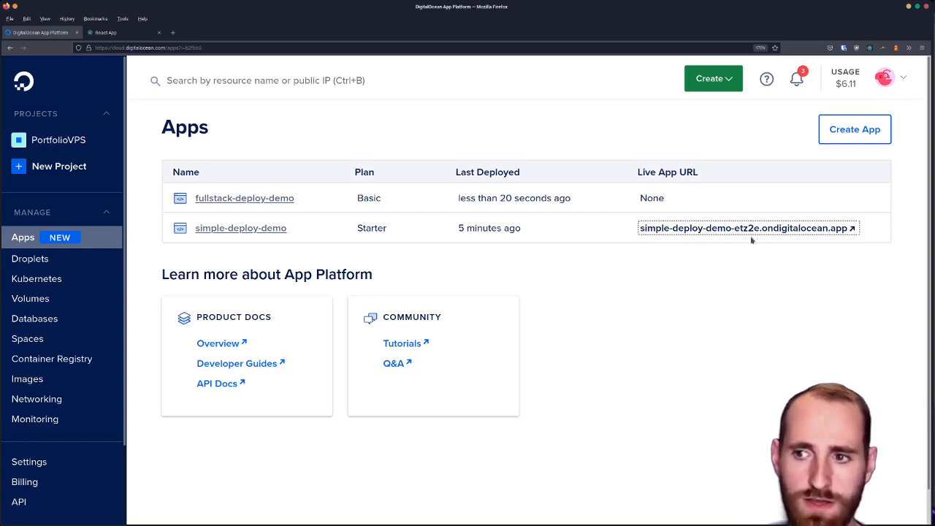
{"action": "key", "text": "ctrl+Tab"}
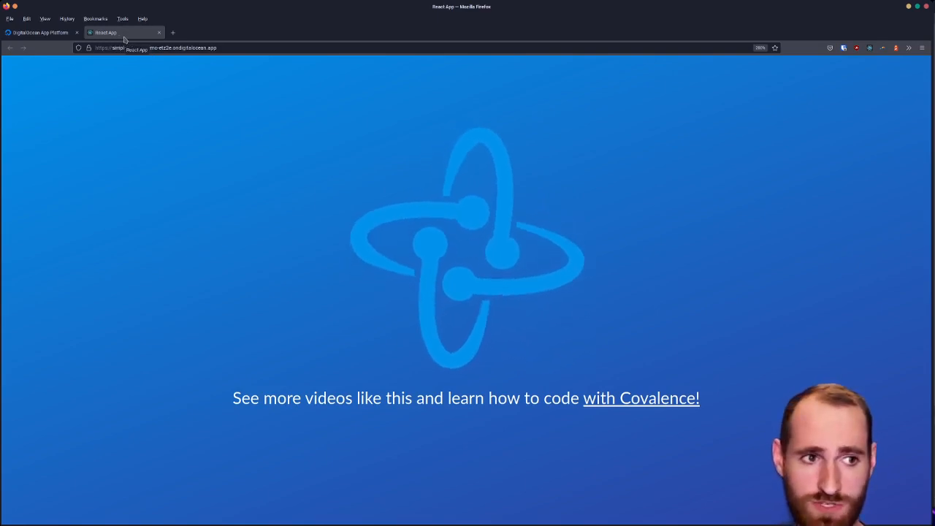
{"action": "key", "text": "ctrl+w"}
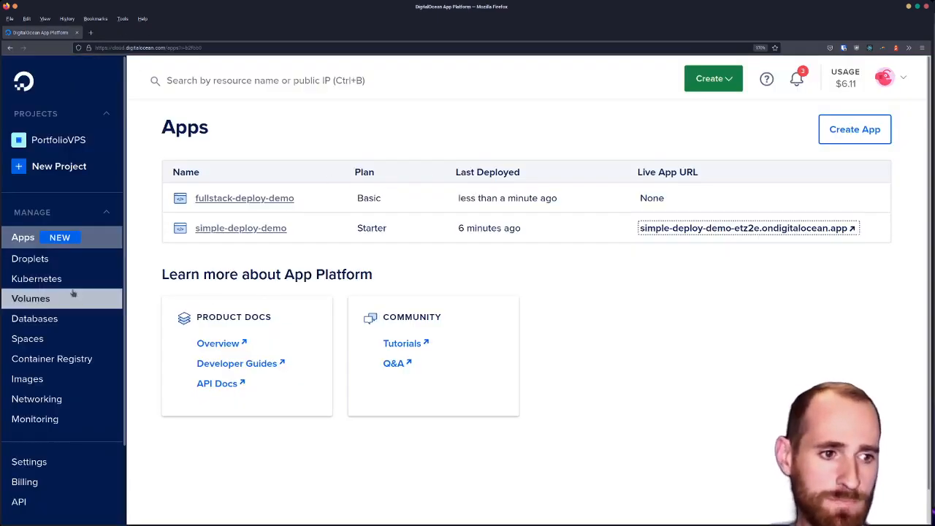
Open the db-mysql-nyc3-22401 cluster's settings from the Databases page in a new tab
{"action": "middle_click", "coordinate": [35, 316]}
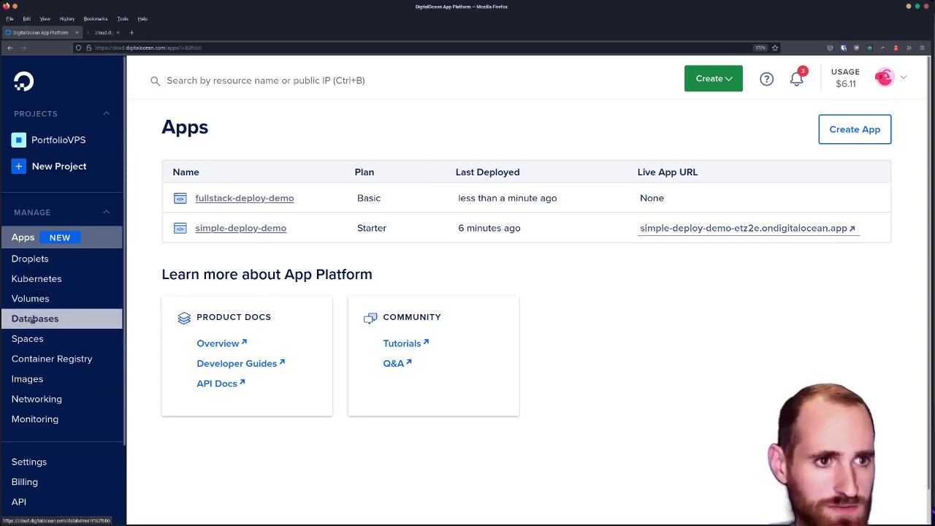
{"action": "left_click", "coordinate": [123, 37]}
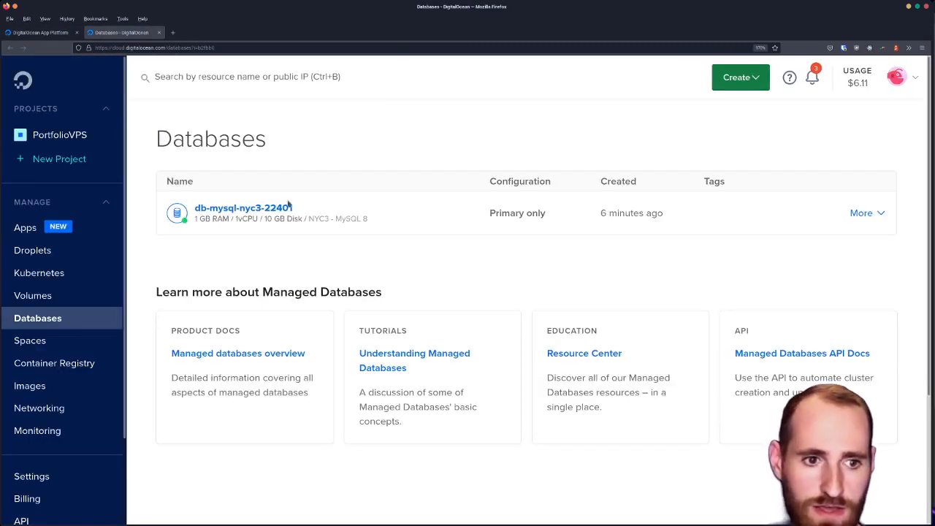
{"action": "left_click", "coordinate": [286, 208]}
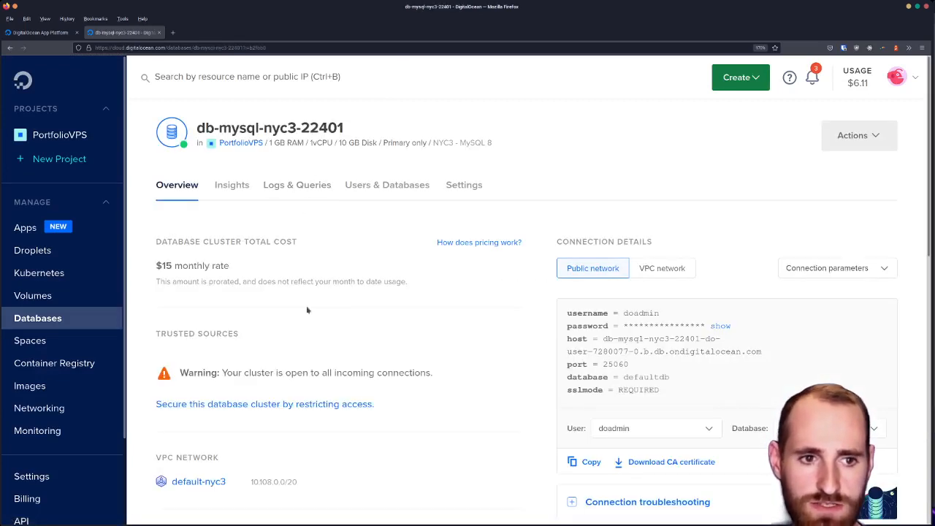
{"action": "scroll", "coordinate": [354, 268], "scroll_direction": "down", "scroll_amount": 3}
{"action": "scroll", "coordinate": [322, 258], "scroll_direction": "up", "scroll_amount": 2}
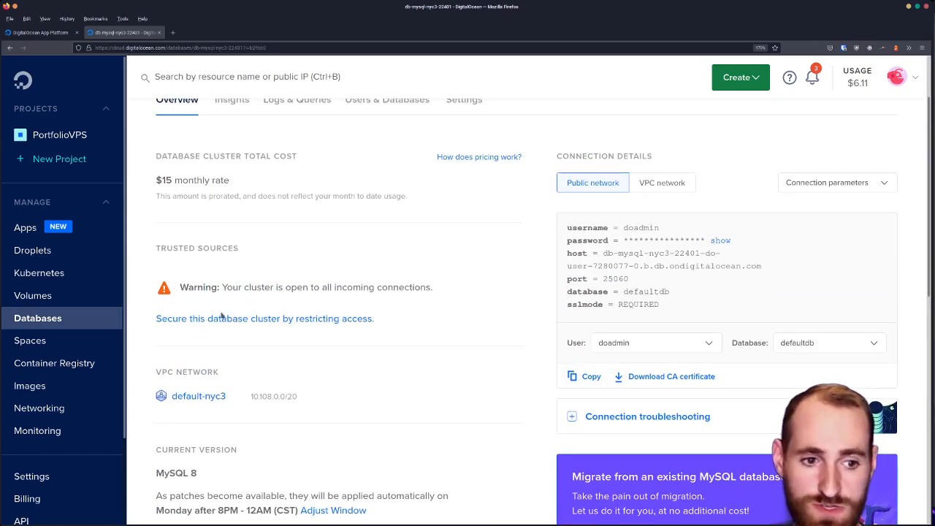
{"action": "scroll", "coordinate": [252, 325], "scroll_direction": "up", "scroll_amount": 2}
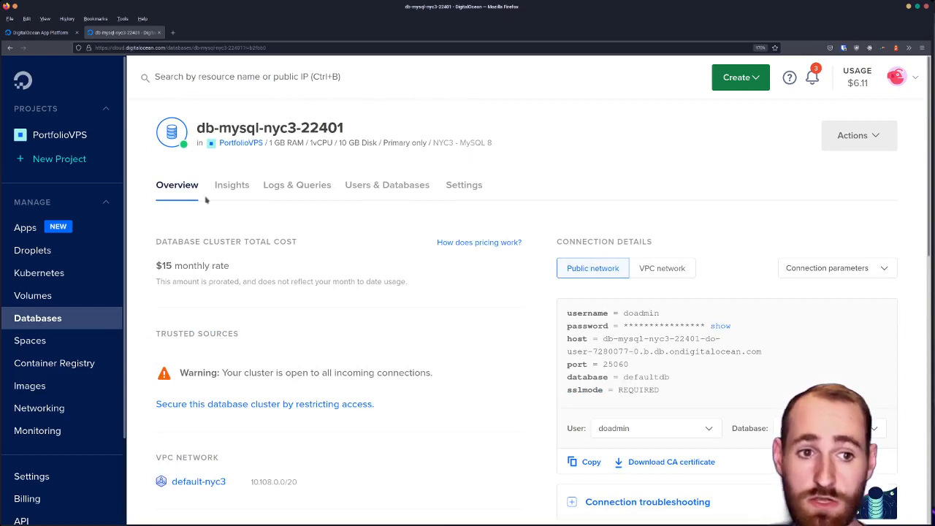
{"action": "left_click", "coordinate": [481, 188]}
{"action": "scroll", "coordinate": [669, 162], "scroll_direction": "down", "scroll_amount": 2}
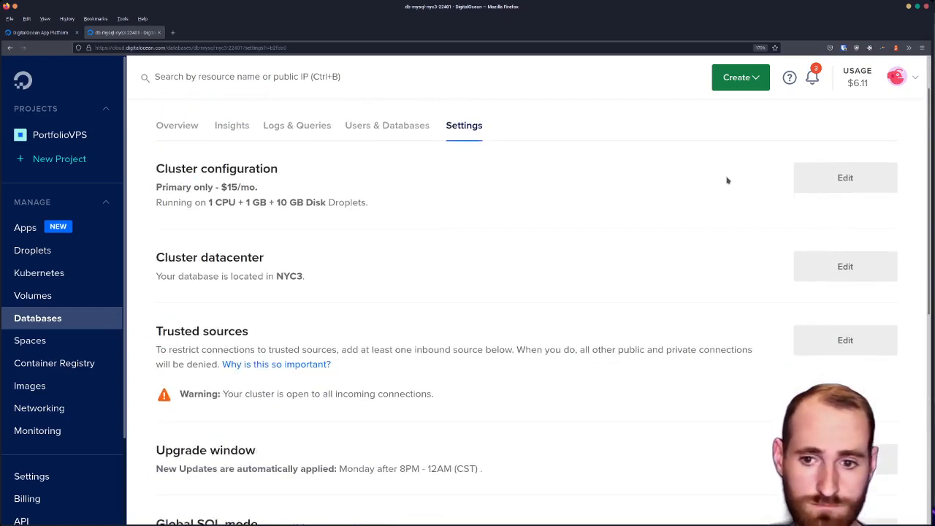
{"action": "scroll", "coordinate": [726, 179], "scroll_direction": "down", "scroll_amount": 2}
Restrict the cluster's trusted sources to fullstack-deploy-demo, save, and return to Apps
{"action": "left_click", "coordinate": [833, 231]}
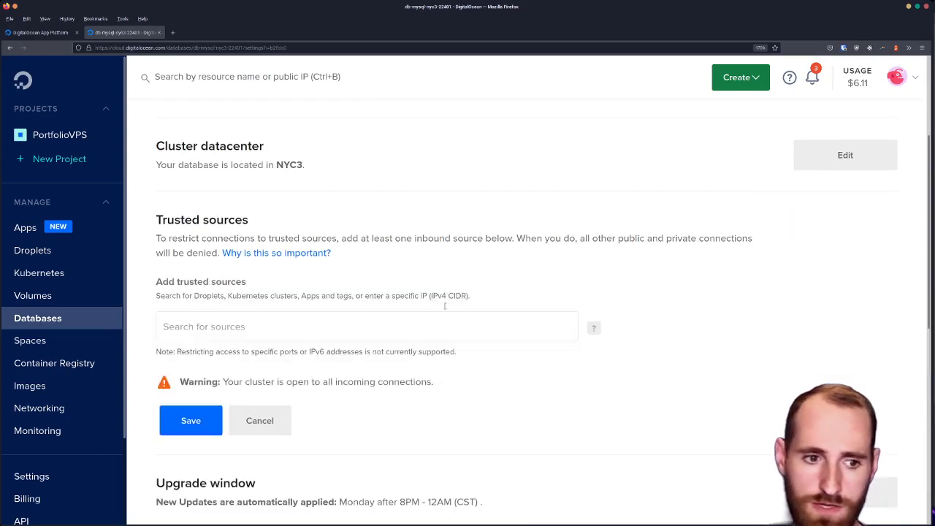
{"action": "left_click", "coordinate": [421, 318]}
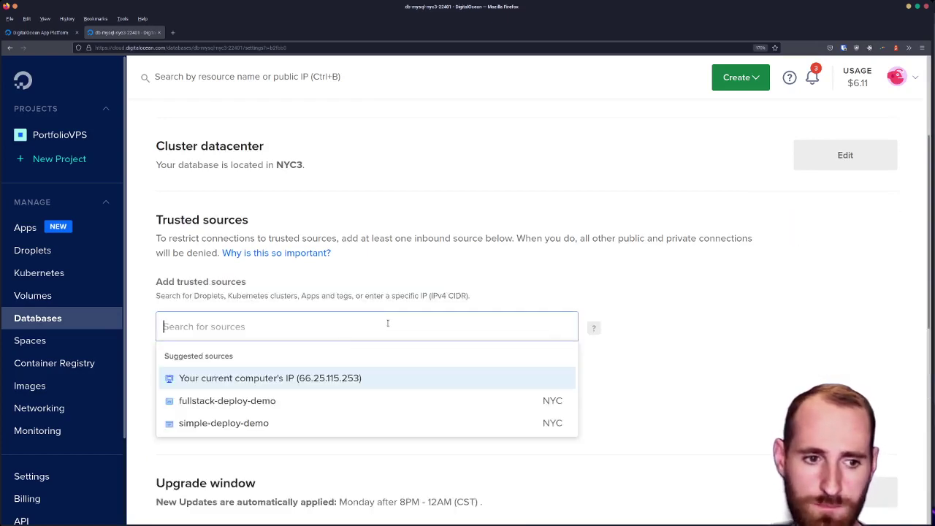
{"action": "left_click", "coordinate": [278, 404]}
{"action": "left_click", "coordinate": [209, 411]}
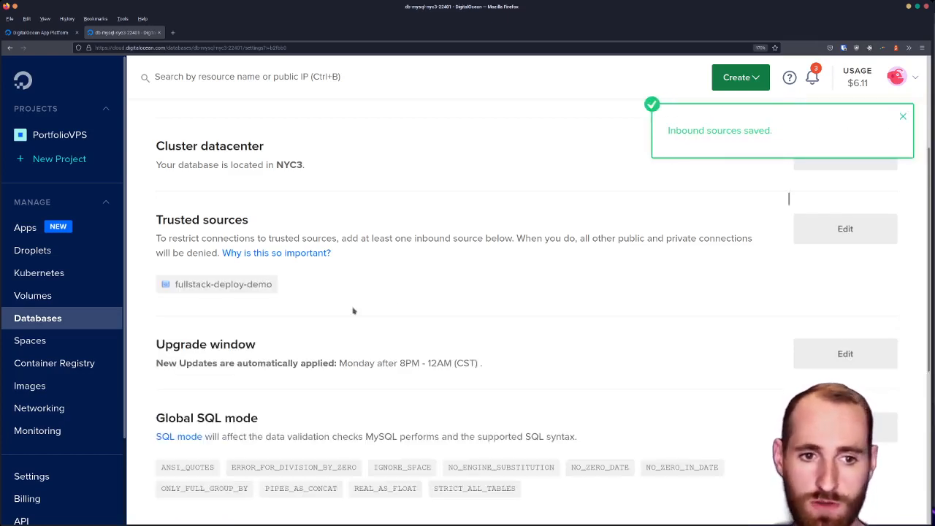
{"action": "scroll", "coordinate": [192, 260], "scroll_direction": "up", "scroll_amount": 3}
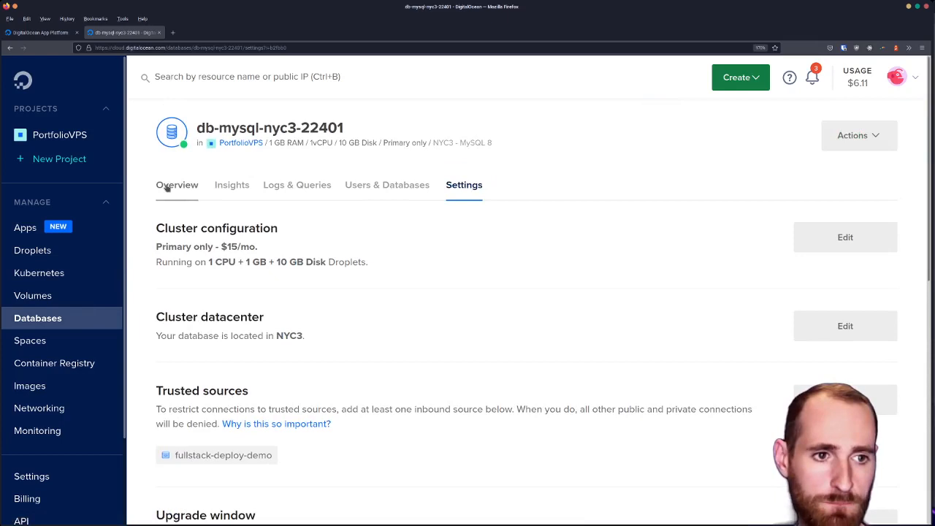
{"action": "left_click", "coordinate": [50, 229]}
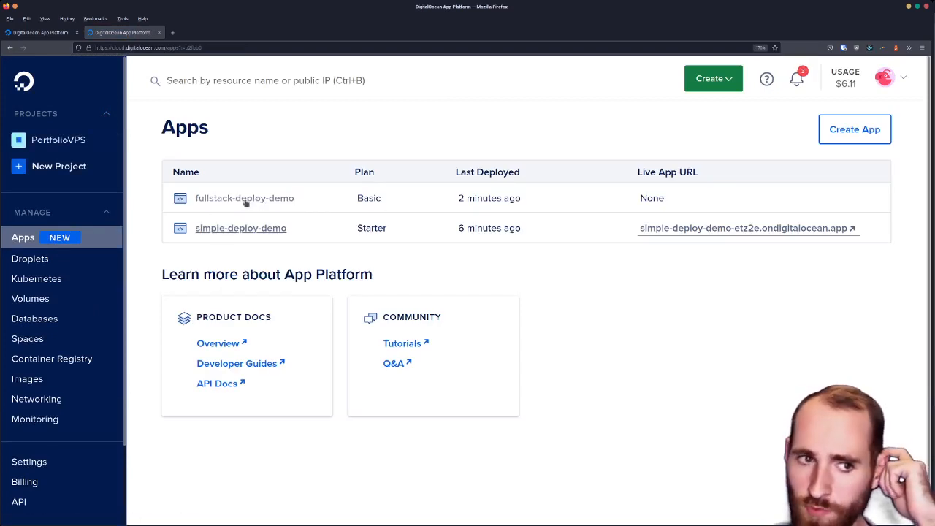
Open simple-deploy-demo's Settings in a new tab and edit its Domains section
{"action": "middle_click", "coordinate": [261, 228]}
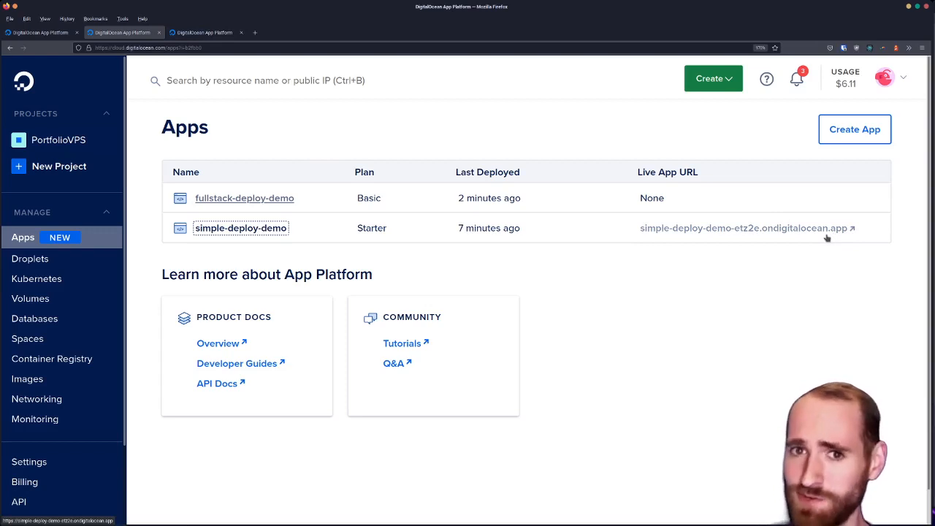
{"action": "key", "text": "ctrl+Tab"}
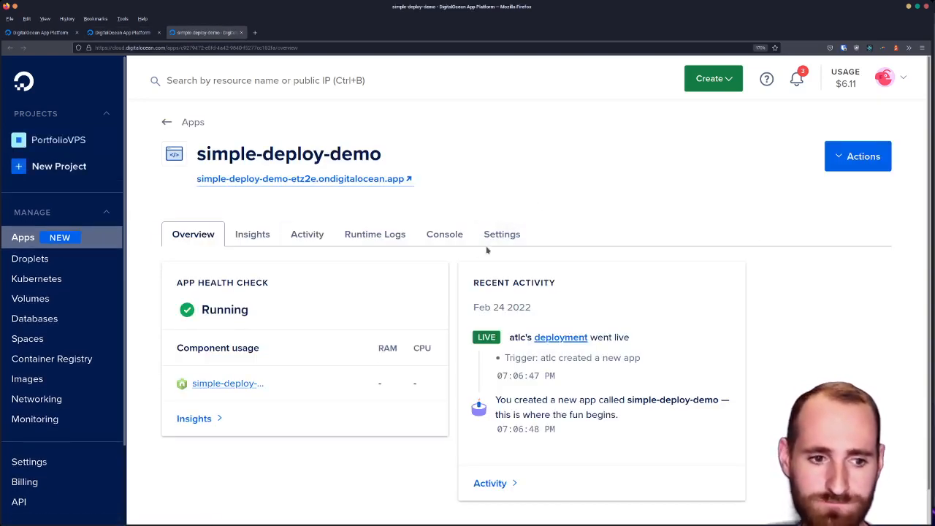
{"action": "left_click", "coordinate": [486, 248]}
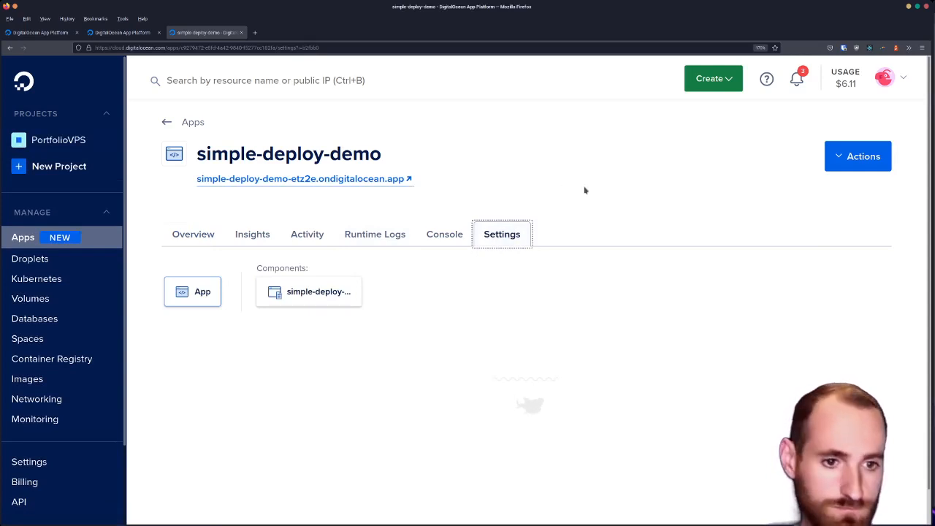
{"action": "scroll", "coordinate": [582, 203], "scroll_direction": "down", "scroll_amount": 1}
{"action": "scroll", "coordinate": [597, 219], "scroll_direction": "down", "scroll_amount": 3}
{"action": "scroll", "coordinate": [599, 224], "scroll_direction": "down", "scroll_amount": 2}
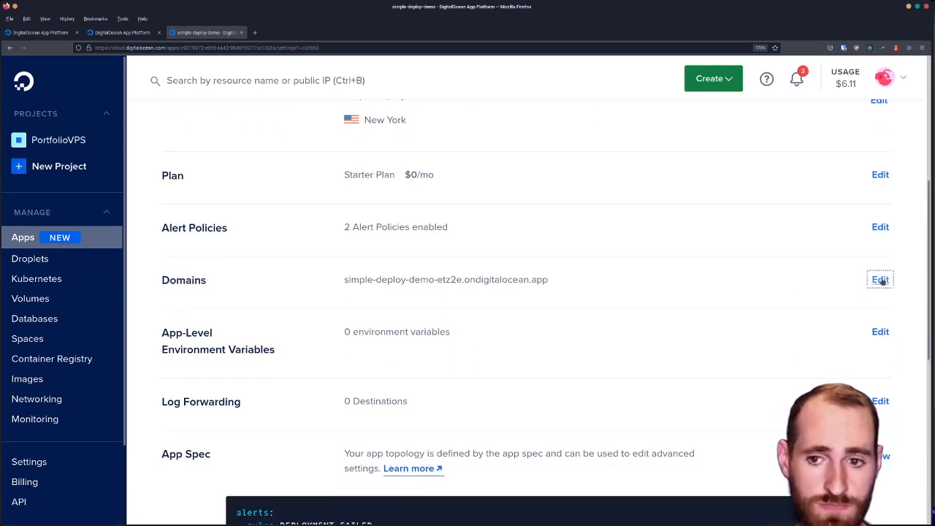
{"action": "left_click", "coordinate": [880, 280]}
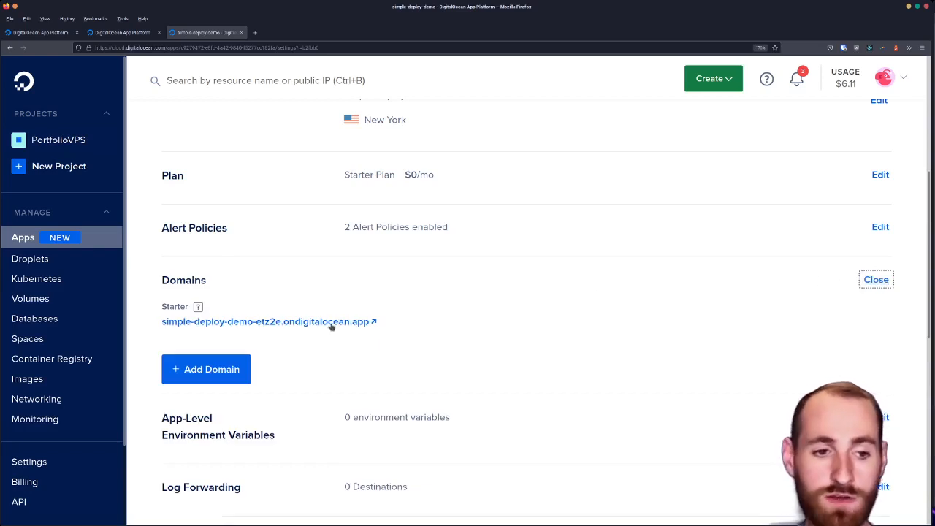
{"action": "scroll", "coordinate": [241, 365], "scroll_direction": "down", "scroll_amount": 2}
{"action": "scroll", "coordinate": [245, 292], "scroll_direction": "down", "scroll_amount": 1}
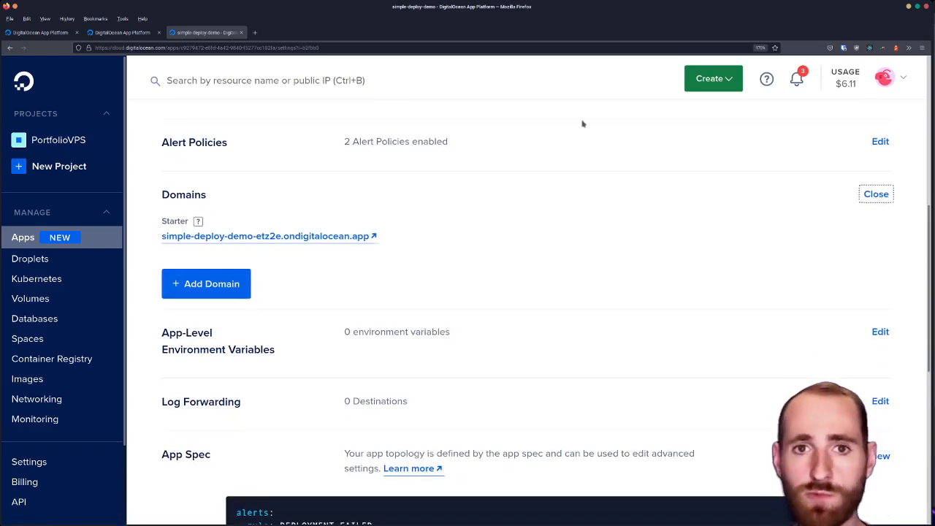
Add domain react-app-demo.atlc.dev with 'You manage your domain' and copy the CNAME alias
{"action": "left_click", "coordinate": [220, 286]}
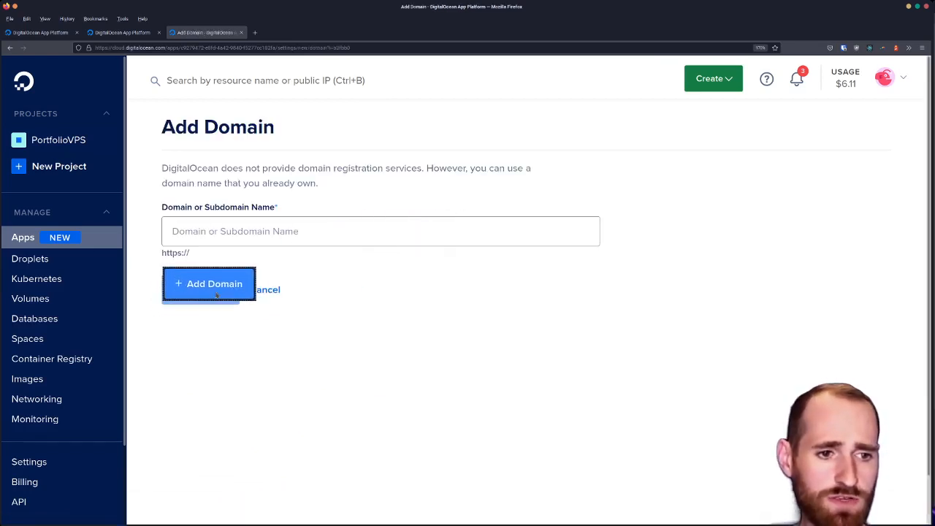
{"action": "left_click", "coordinate": [244, 229]}
{"action": "type", "text": "react-app-demo.atlc.dev"}
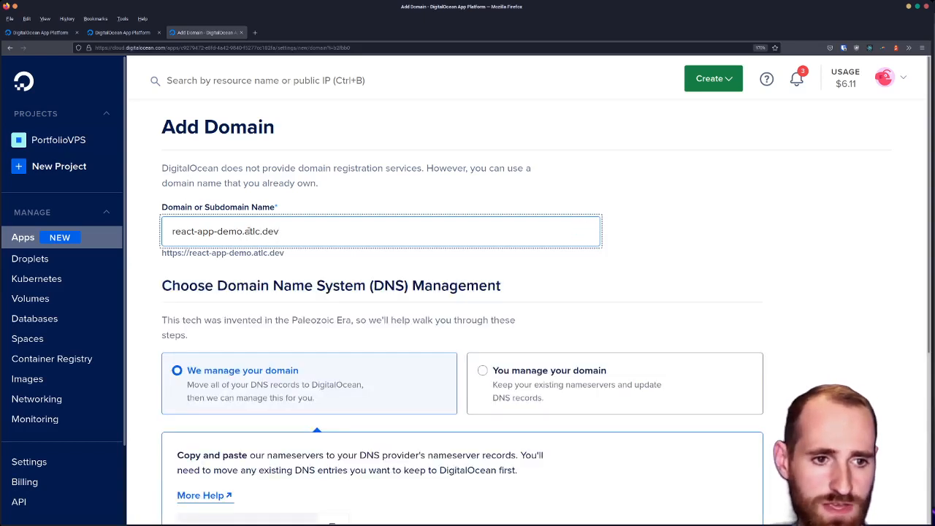
{"action": "left_click_drag", "start_coordinate": [242, 231], "coordinate": [157, 231]}
{"action": "scroll", "coordinate": [330, 438], "scroll_direction": "down", "scroll_amount": 2}
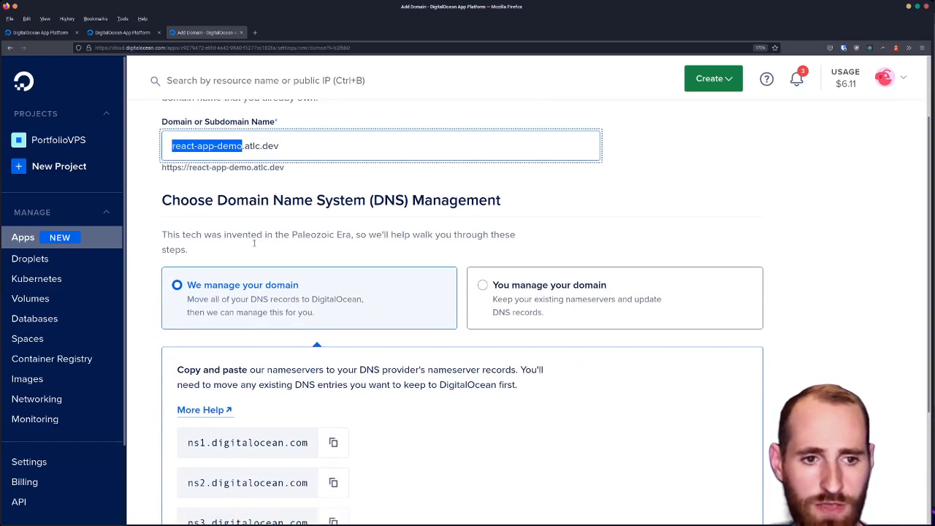
{"action": "scroll", "coordinate": [365, 341], "scroll_direction": "down", "scroll_amount": 3}
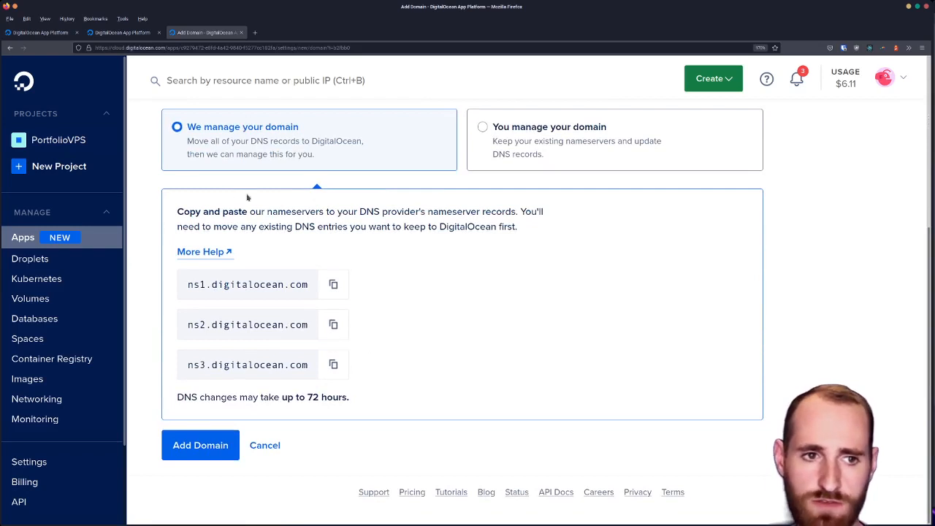
{"action": "scroll", "coordinate": [247, 197], "scroll_direction": "up", "scroll_amount": 1}
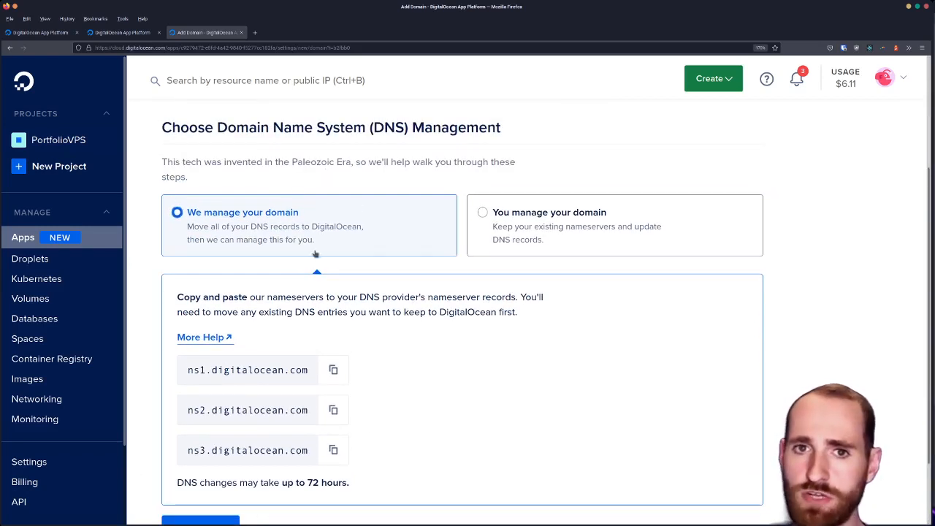
{"action": "scroll", "coordinate": [461, 256], "scroll_direction": "down", "scroll_amount": 1}
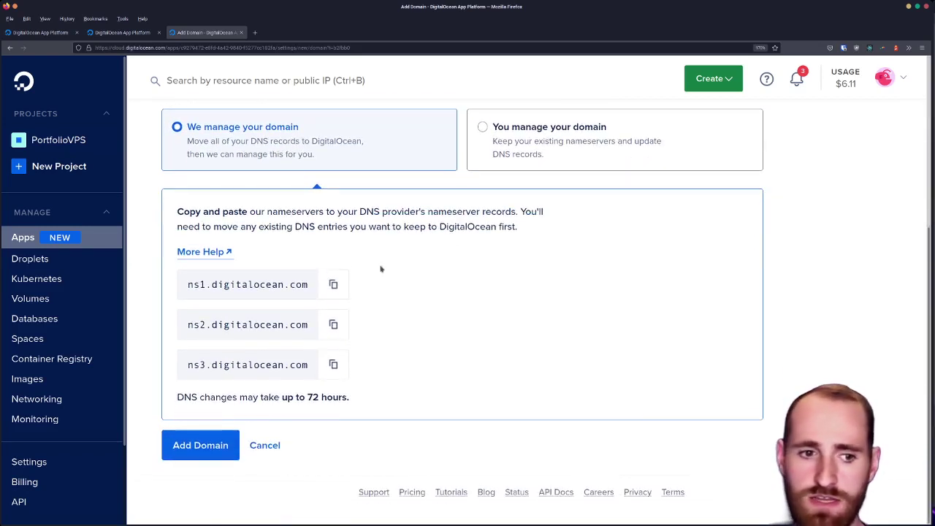
{"action": "left_click", "coordinate": [592, 130]}
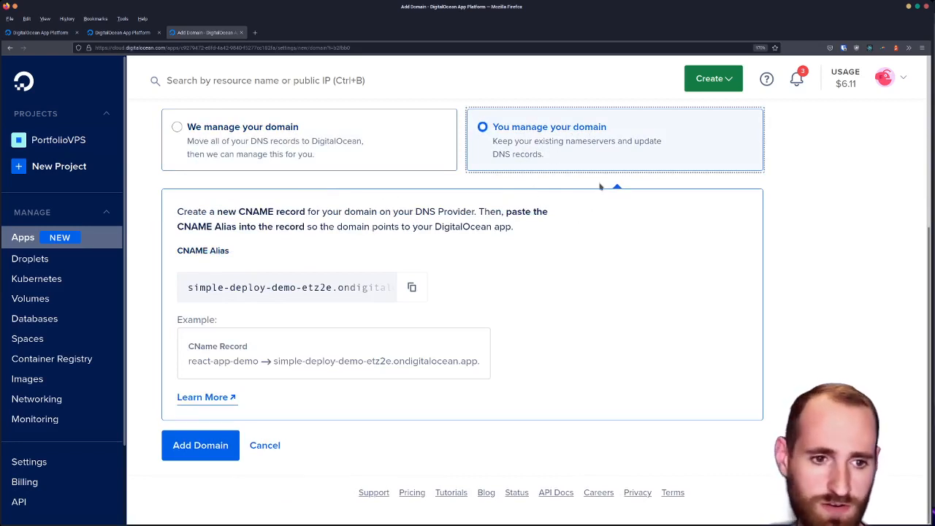
{"action": "left_click", "coordinate": [412, 287]}
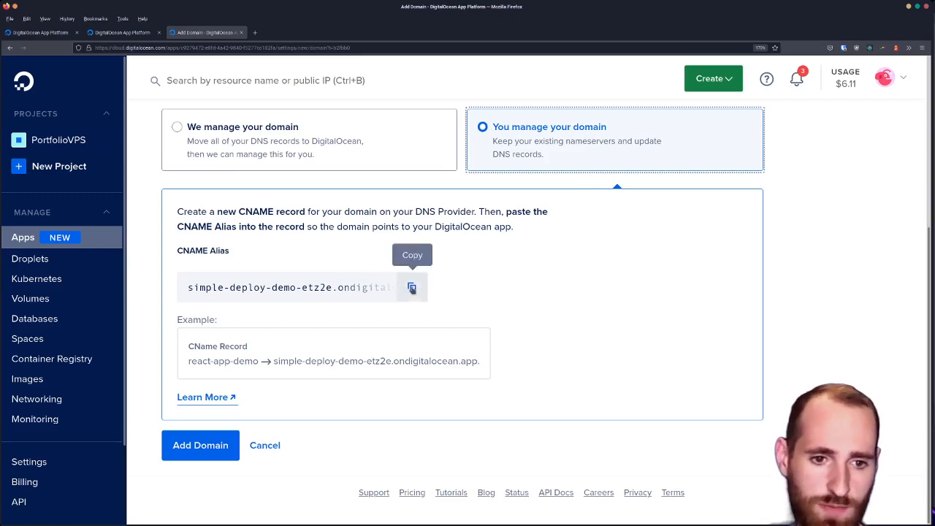
{"action": "scroll", "coordinate": [258, 351], "scroll_direction": "up", "scroll_amount": 2}
{"action": "scroll", "coordinate": [255, 333], "scroll_direction": "up", "scroll_amount": 2}
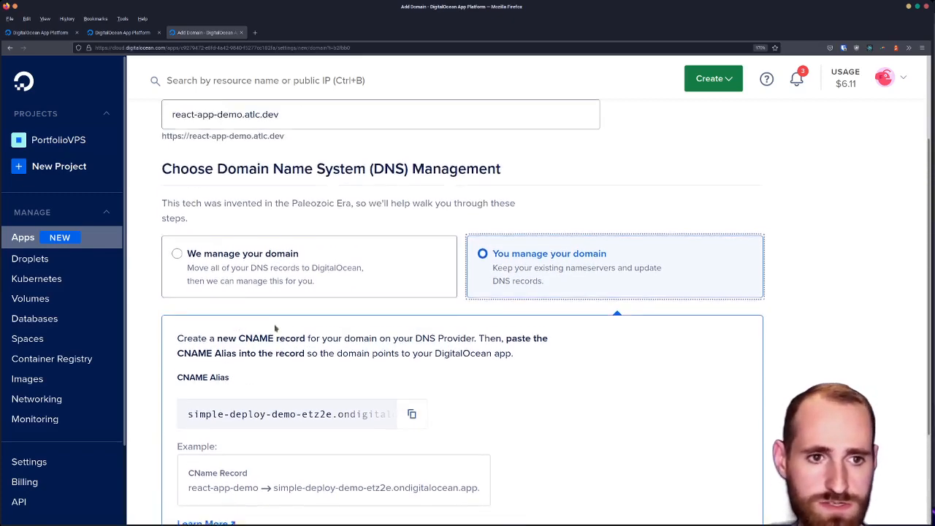
{"action": "scroll", "coordinate": [250, 328], "scroll_direction": "down", "scroll_amount": 1}
{"action": "scroll", "coordinate": [248, 296], "scroll_direction": "up", "scroll_amount": 3}
Review the CNAME alias text and cancel adding the custom domain
{"action": "left_click", "coordinate": [187, 239]}
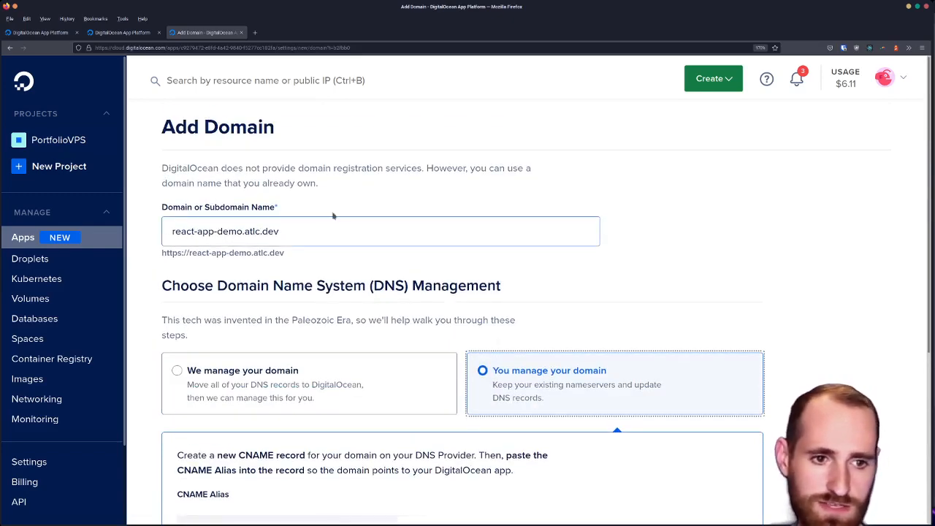
{"action": "scroll", "coordinate": [325, 218], "scroll_direction": "down", "scroll_amount": 2}
{"action": "scroll", "coordinate": [324, 211], "scroll_direction": "down", "scroll_amount": 2}
{"action": "scroll", "coordinate": [324, 211], "scroll_direction": "down", "scroll_amount": 1}
{"action": "scroll", "coordinate": [212, 287], "scroll_direction": "down", "scroll_amount": 1}
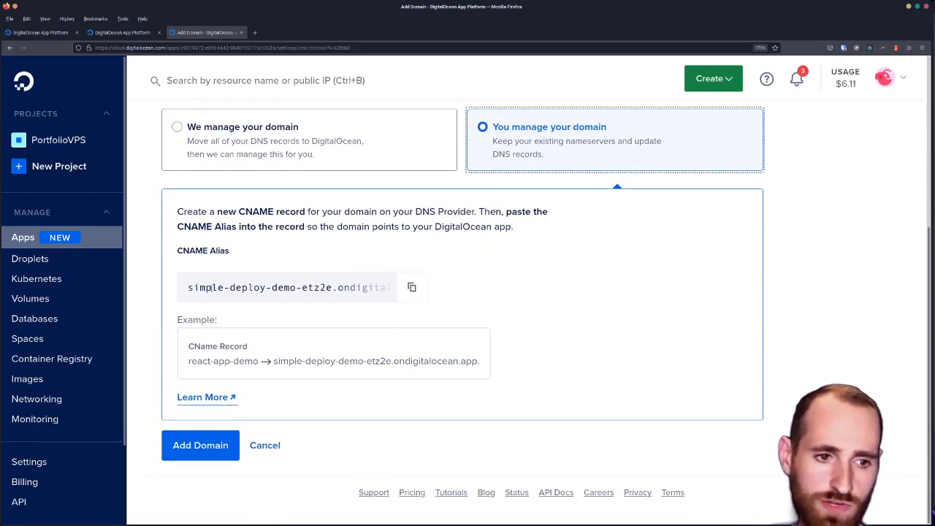
{"action": "left_click_drag", "start_coordinate": [212, 287], "coordinate": [347, 286]}
{"action": "left_click", "coordinate": [396, 290]}
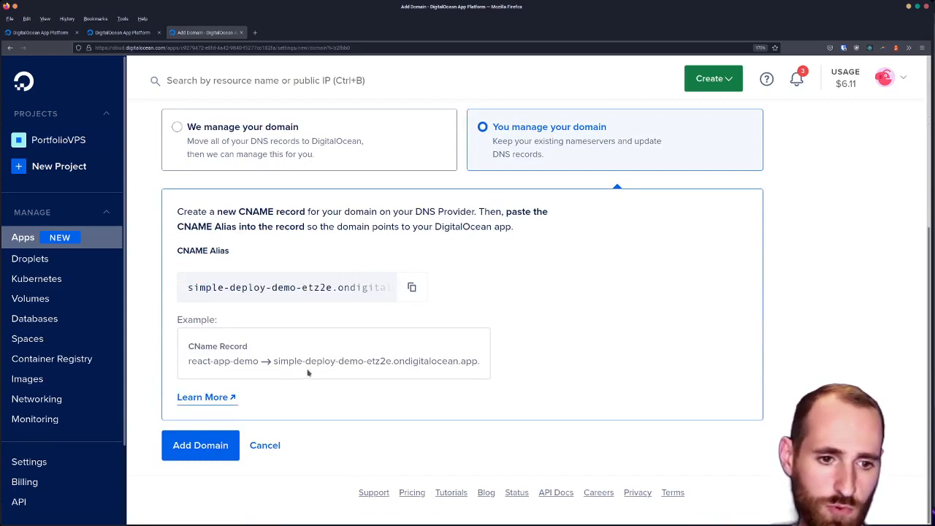
{"action": "left_click", "coordinate": [274, 445]}
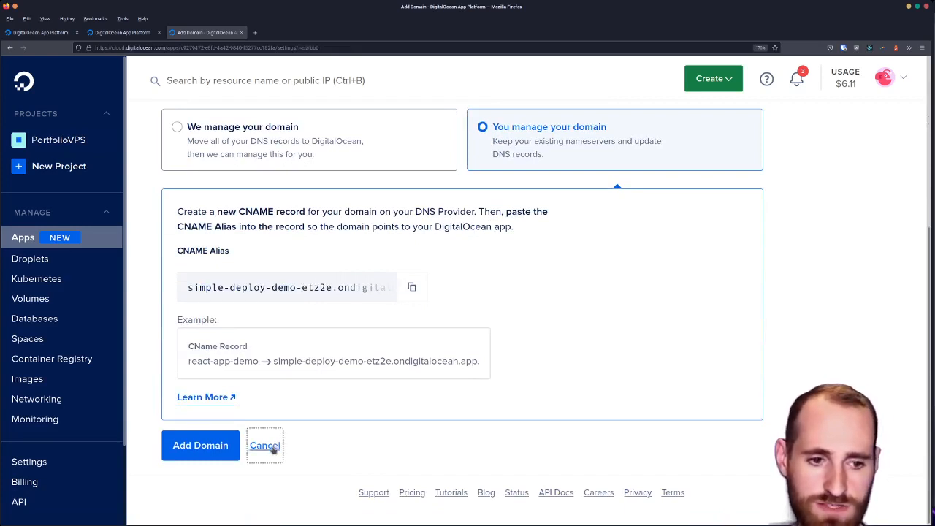
View the app spec YAML and highlight its DOMAIN_FAILED and DEPLOYMENT_FAILED alert rules
{"action": "left_click", "coordinate": [274, 448]}
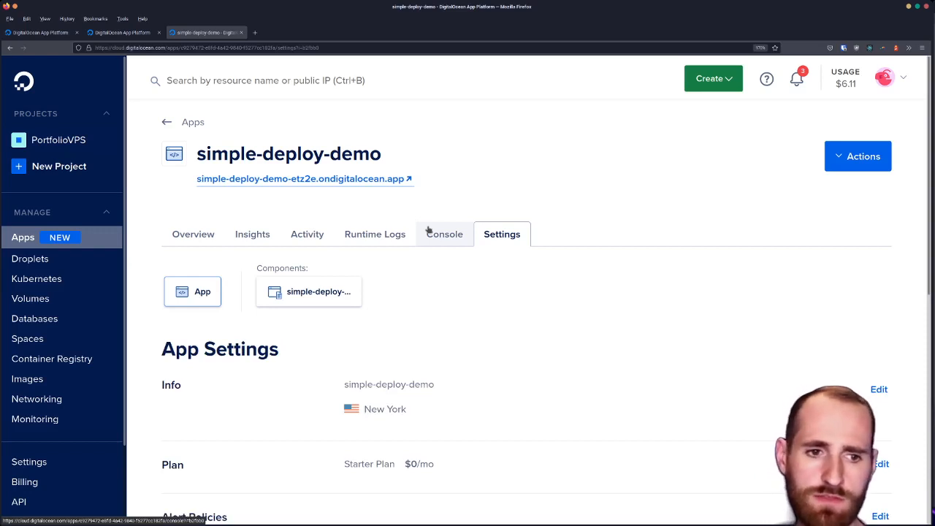
{"action": "scroll", "coordinate": [424, 230], "scroll_direction": "down", "scroll_amount": 2}
{"action": "scroll", "coordinate": [418, 229], "scroll_direction": "down", "scroll_amount": 1}
{"action": "scroll", "coordinate": [419, 229], "scroll_direction": "down", "scroll_amount": 1}
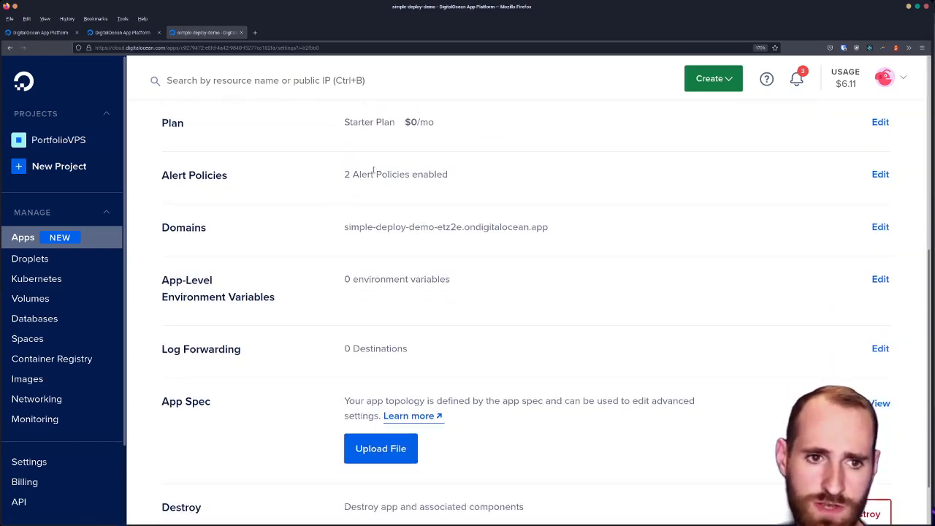
{"action": "left_click_drag", "start_coordinate": [342, 174], "coordinate": [474, 179]}
{"action": "scroll", "coordinate": [473, 179], "scroll_direction": "down", "scroll_amount": 1}
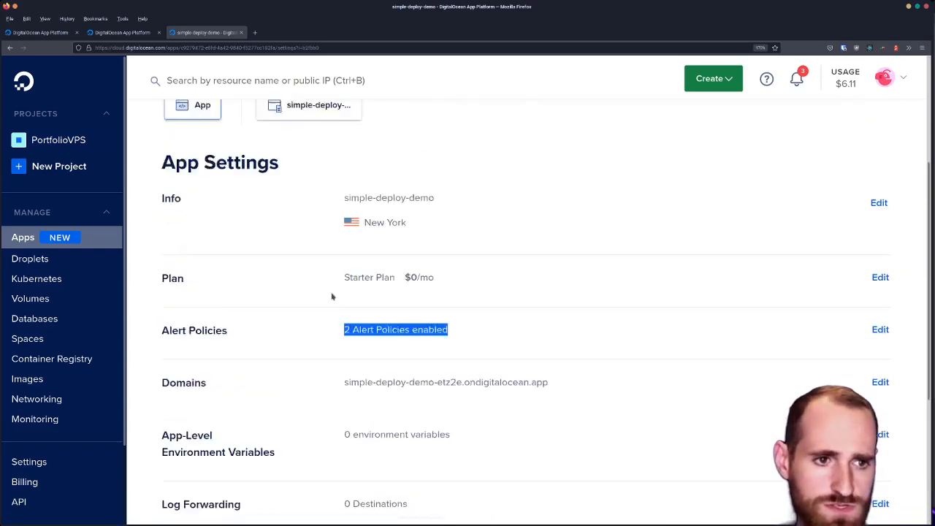
{"action": "scroll", "coordinate": [339, 326], "scroll_direction": "up", "scroll_amount": 3}
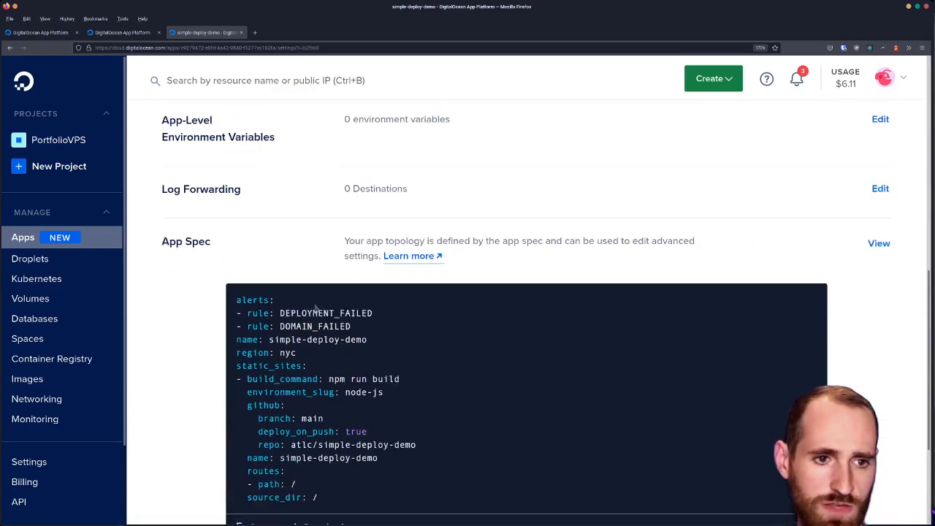
{"action": "scroll", "coordinate": [334, 263], "scroll_direction": "down", "scroll_amount": 2}
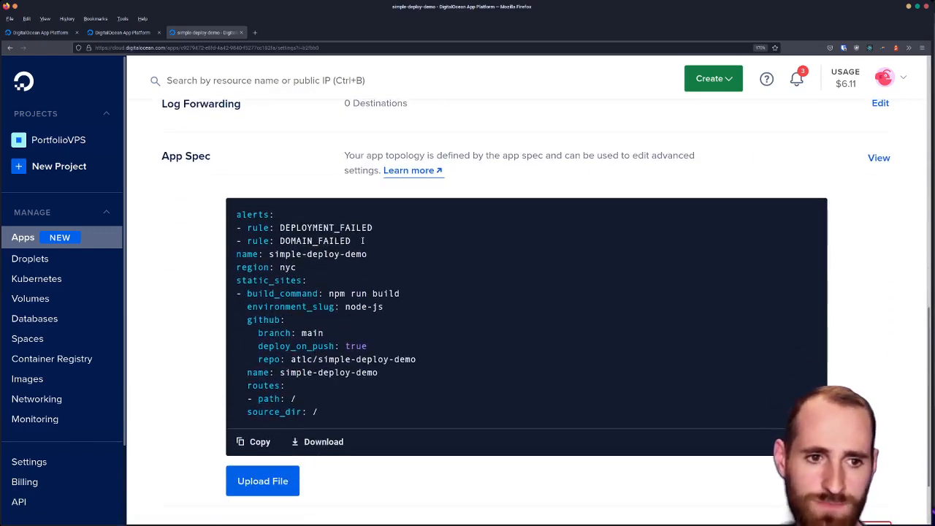
{"action": "left_click_drag", "start_coordinate": [376, 243], "coordinate": [222, 248]}
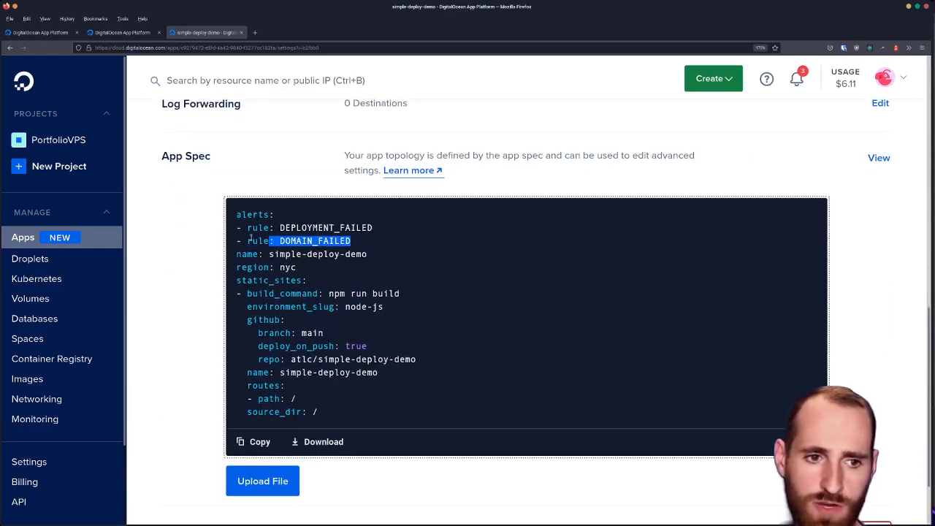
{"action": "left_click_drag", "start_coordinate": [226, 242], "coordinate": [285, 242]}
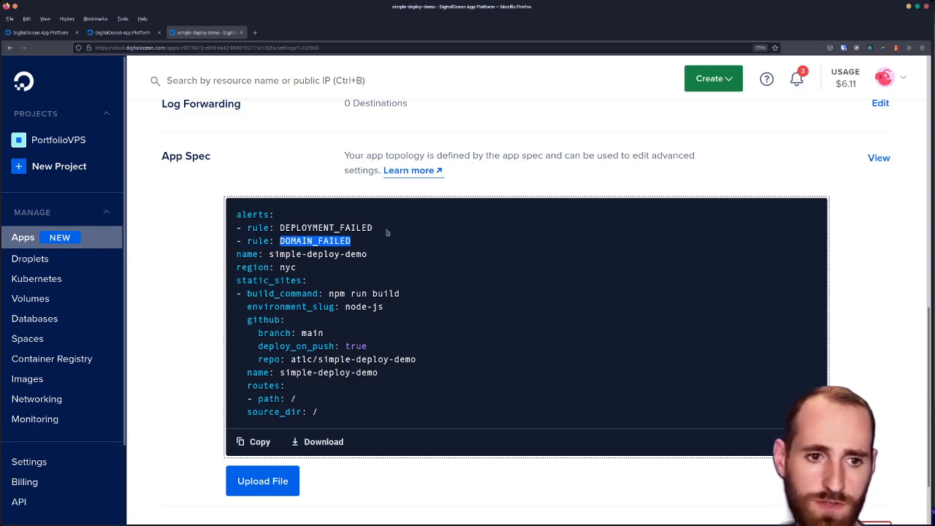
{"action": "left_click_drag", "start_coordinate": [386, 231], "coordinate": [233, 233]}
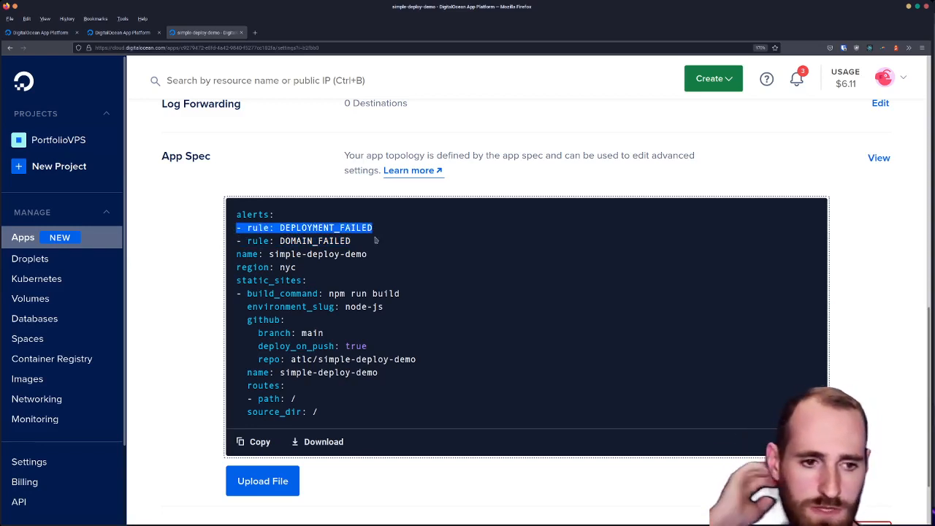
{"action": "scroll", "coordinate": [371, 242], "scroll_direction": "up", "scroll_amount": 3}
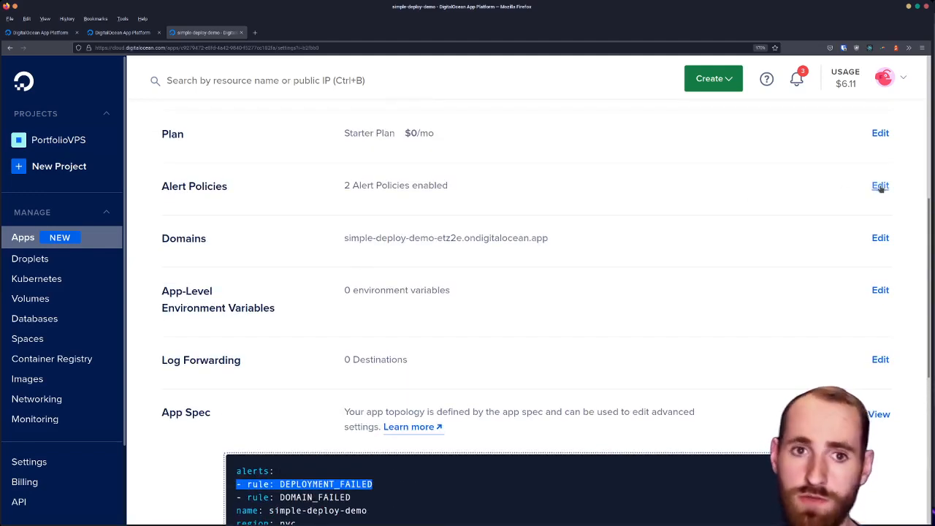
{"action": "scroll", "coordinate": [463, 178], "scroll_direction": "up", "scroll_amount": 3}
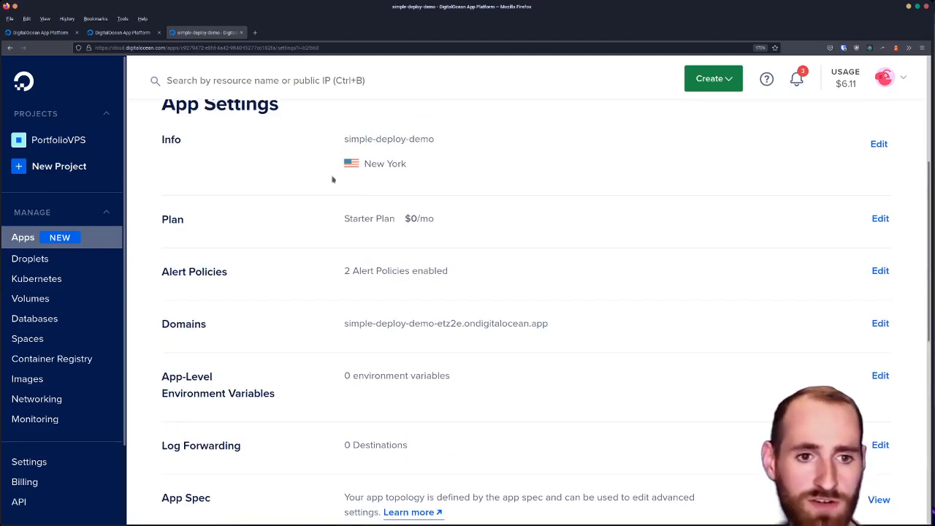
{"action": "scroll", "coordinate": [412, 208], "scroll_direction": "up", "scroll_amount": 3}
{"action": "scroll", "coordinate": [412, 208], "scroll_direction": "down", "scroll_amount": 1}
{"action": "scroll", "coordinate": [704, 313], "scroll_direction": "down", "scroll_amount": 2}
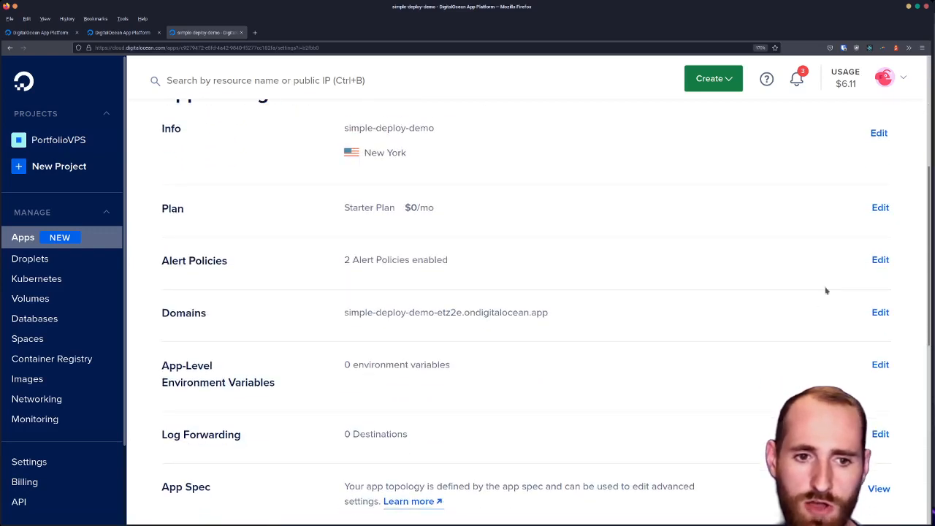
Edit Alert Policies and expand the Failed Domain Configuration policy, enabled for email
{"action": "left_click", "coordinate": [876, 259]}
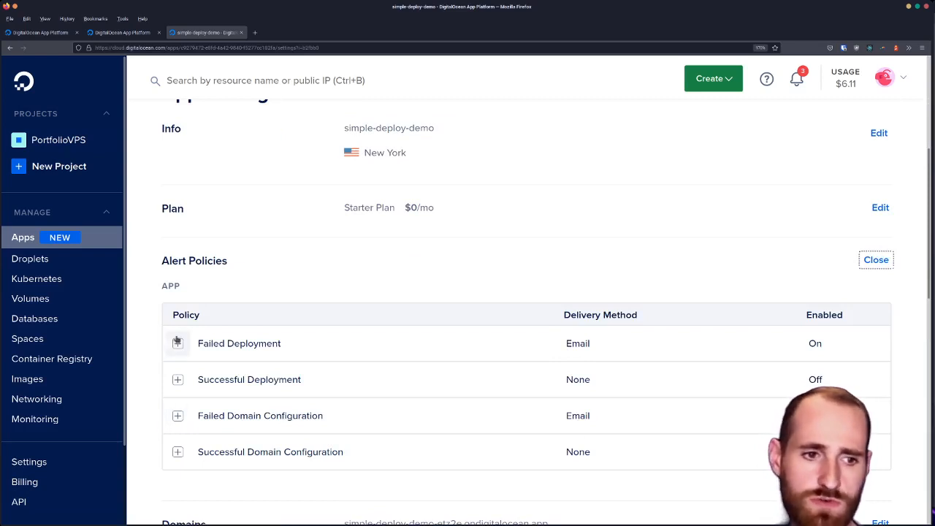
{"action": "left_click", "coordinate": [178, 415]}
{"action": "scroll", "coordinate": [264, 382], "scroll_direction": "down", "scroll_amount": 3}
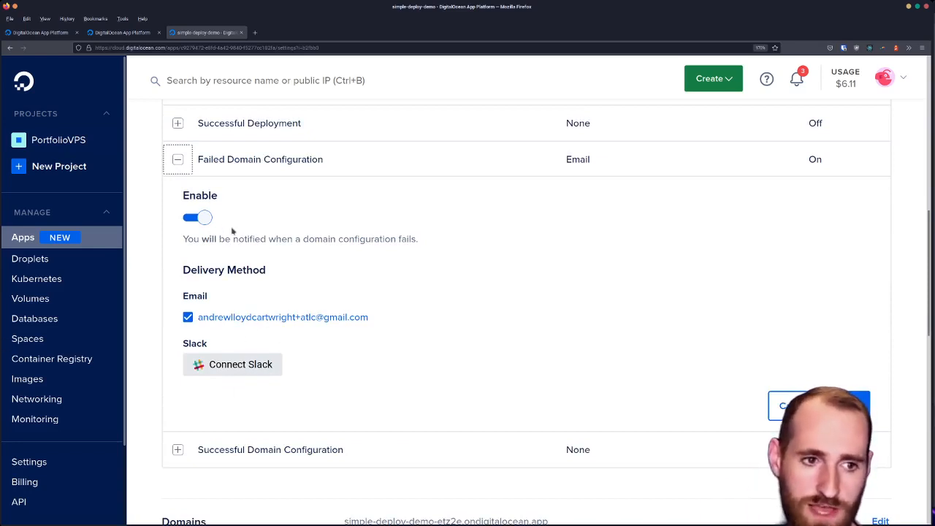
{"action": "left_click", "coordinate": [178, 160]}
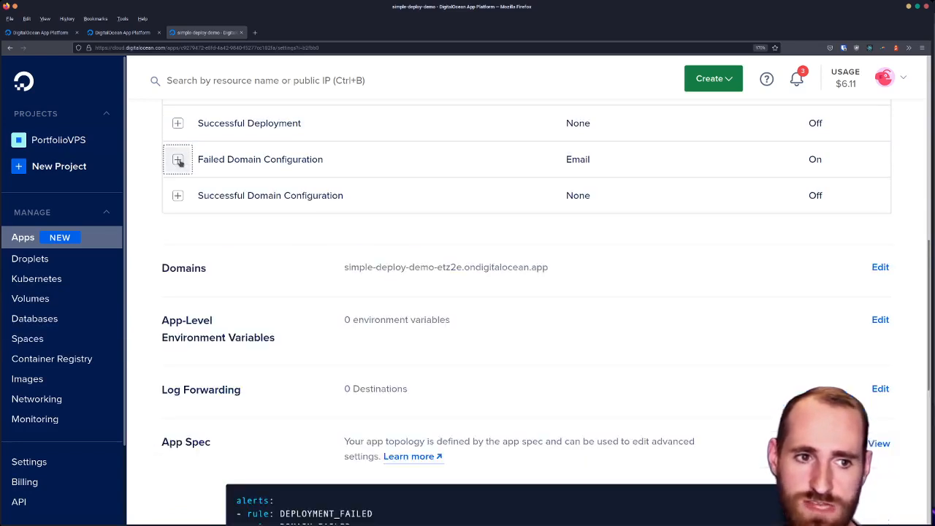
{"action": "scroll", "coordinate": [177, 163], "scroll_direction": "up", "scroll_amount": 3}
{"action": "scroll", "coordinate": [232, 303], "scroll_direction": "up", "scroll_amount": 4}
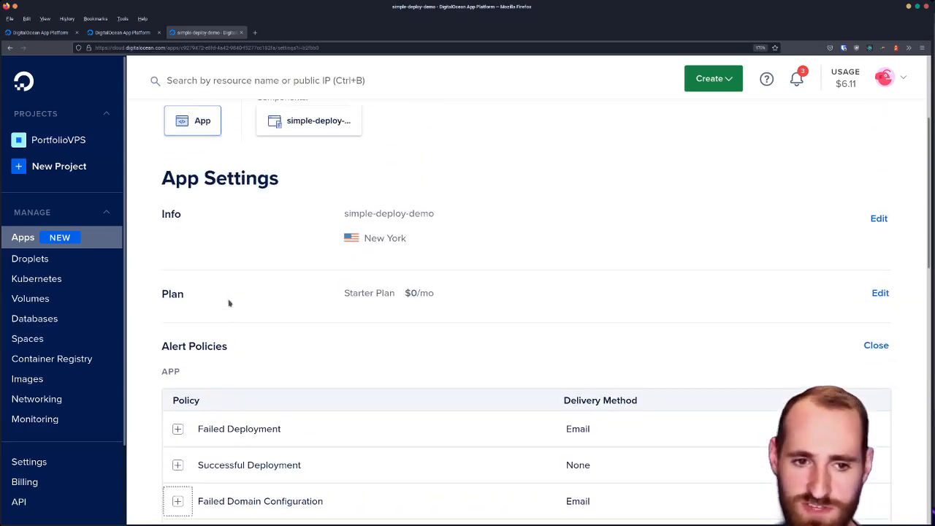
{"action": "scroll", "coordinate": [237, 301], "scroll_direction": "up", "scroll_amount": 1}
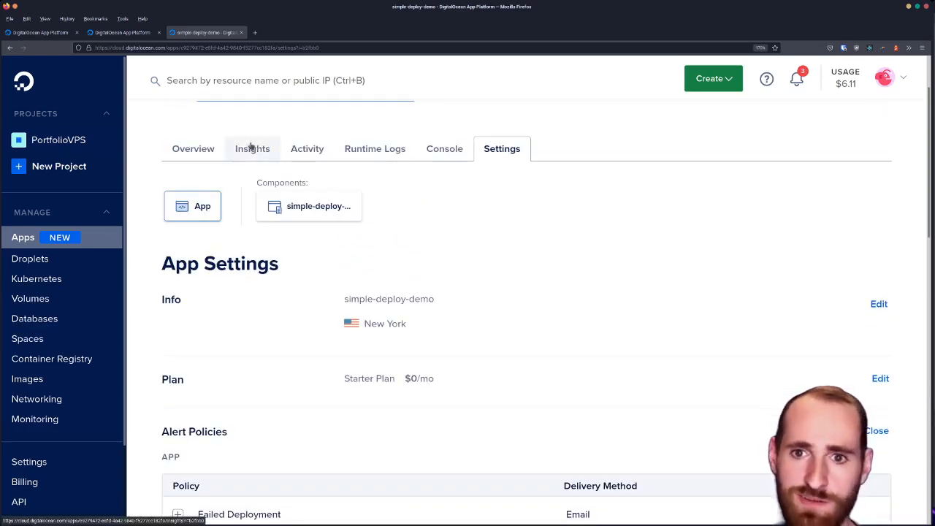
{"action": "scroll", "coordinate": [250, 147], "scroll_direction": "up", "scroll_amount": 2}
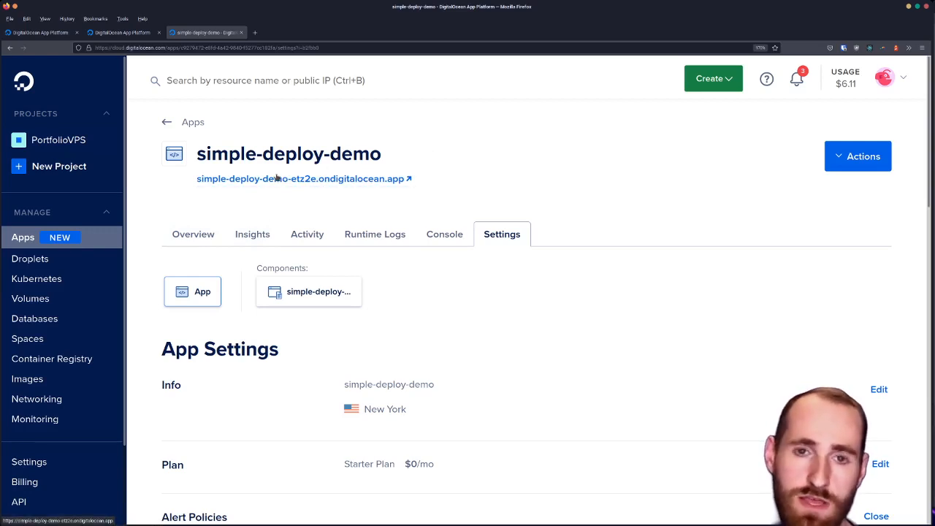
Return to the apps list and open fullstack-deploy-demo's Live App URL in a new tab
{"action": "left_click", "coordinate": [205, 232]}
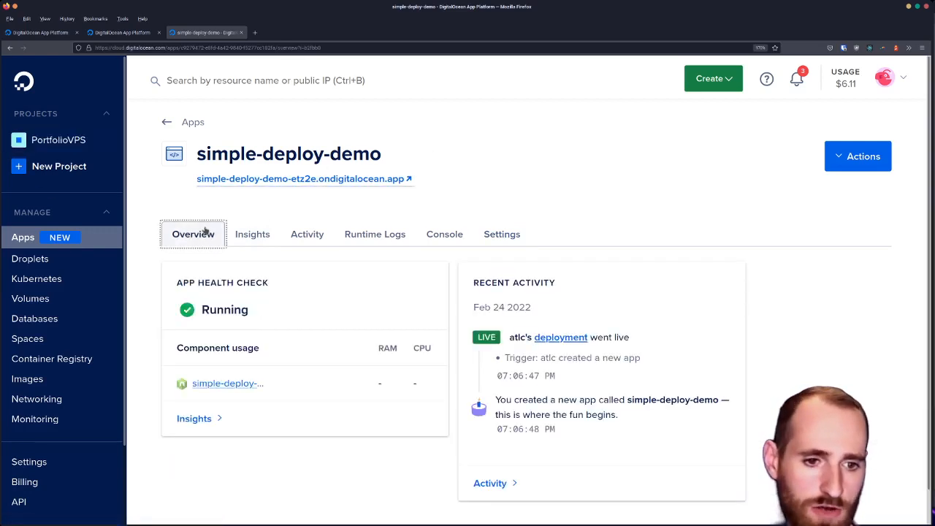
{"action": "left_click", "coordinate": [188, 122]}
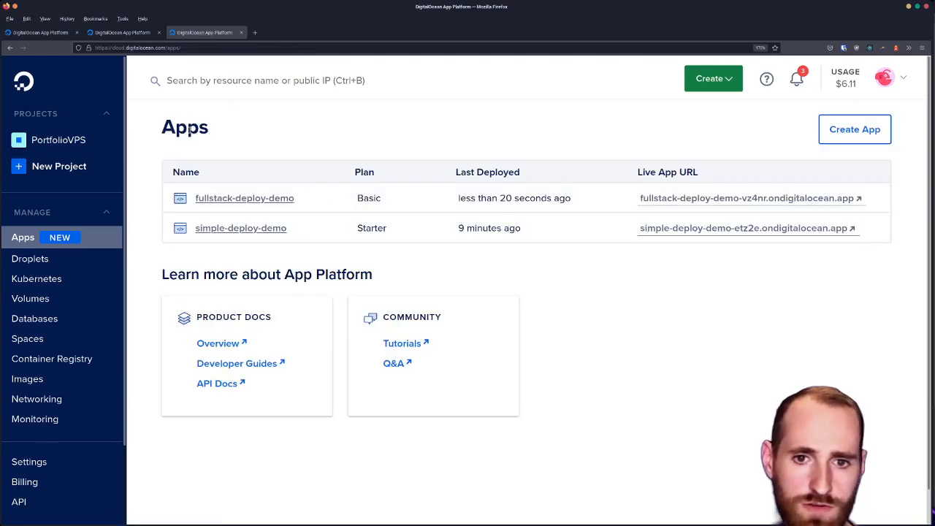
{"action": "triple_click", "coordinate": [548, 196]}
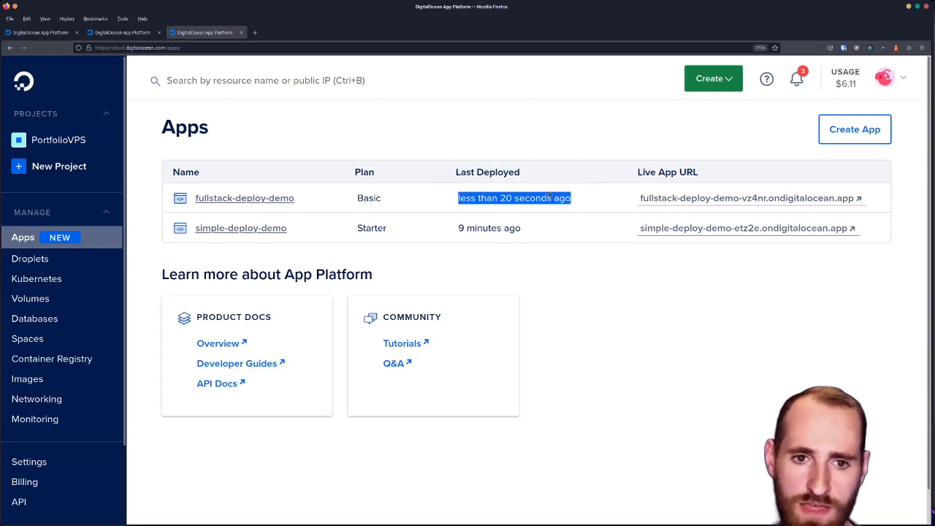
{"action": "left_click", "coordinate": [720, 198]}
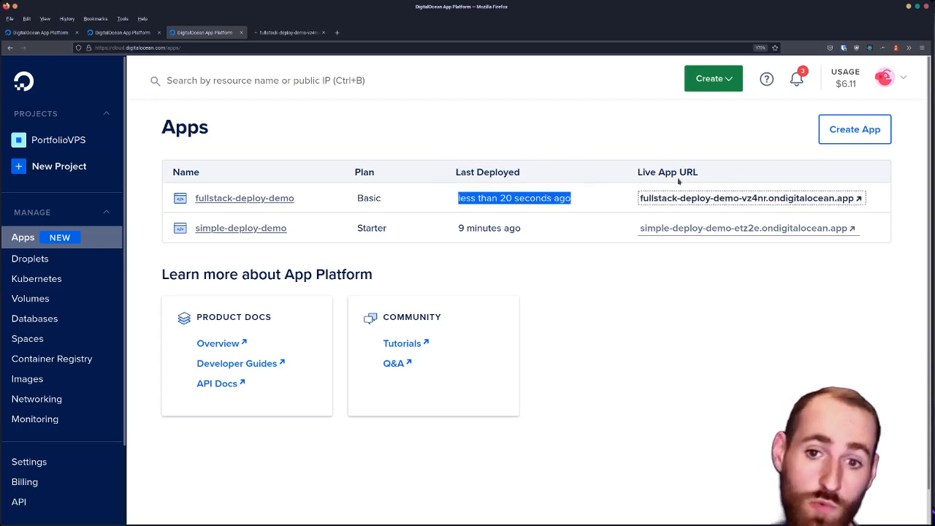
View the fullstack app's live site enlarged and highlight the timestamp returned from the database
{"action": "left_click", "coordinate": [288, 33]}
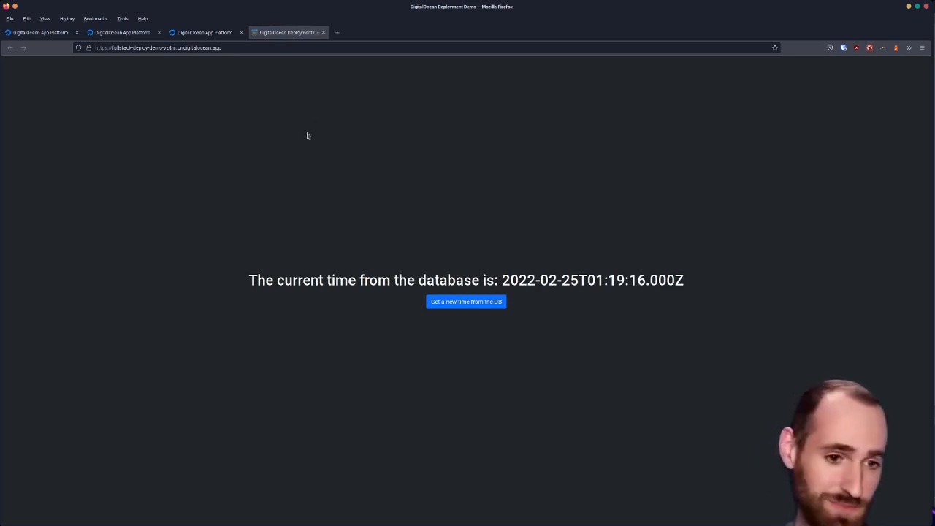
{"action": "key", "text": "ctrl+plus"}
{"action": "key", "text": "ctrl+plus"}
{"action": "key", "text": "ctrl+plus"}
{"action": "key", "text": "ctrl+plus"}
{"action": "key", "text": "ctrl+plus"}
{"action": "key", "text": "ctrl+plus"}
{"action": "key", "text": "ctrl+plus"}
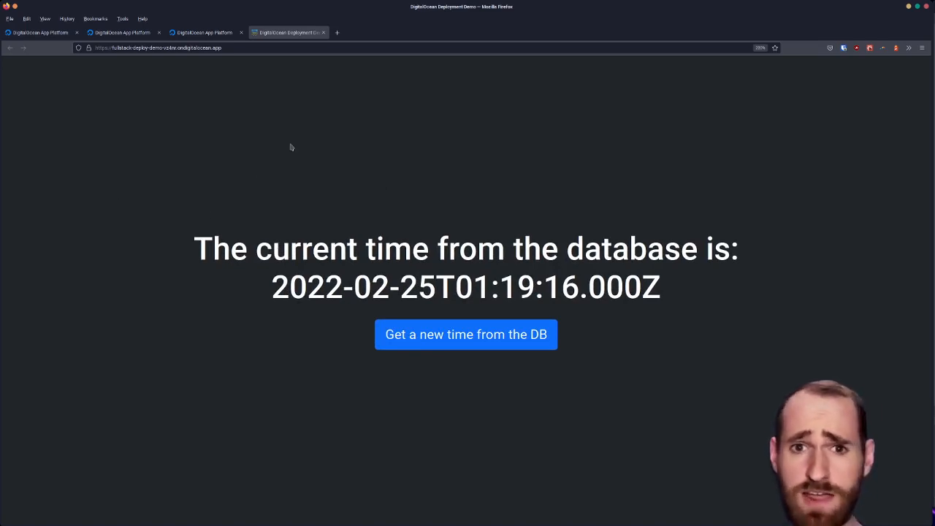
{"action": "left_click_drag", "start_coordinate": [248, 278], "coordinate": [669, 283]}
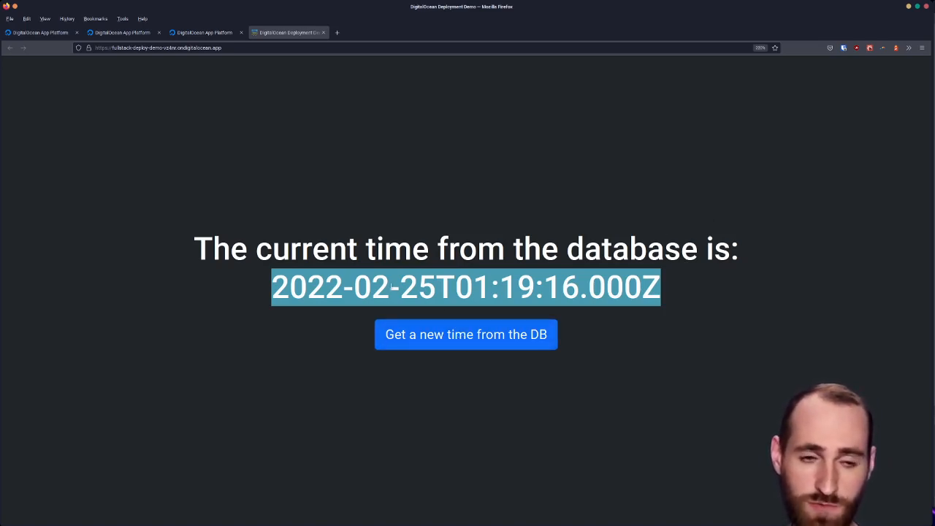
Fetch a new time from the database five times, then close the demo site to return to Apps
{"action": "left_click", "coordinate": [430, 335]}
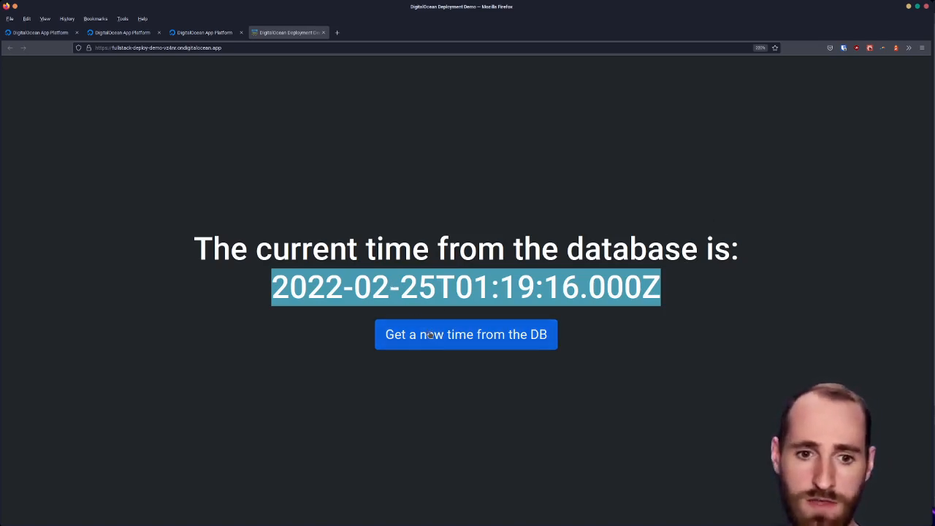
{"action": "left_click", "coordinate": [442, 341]}
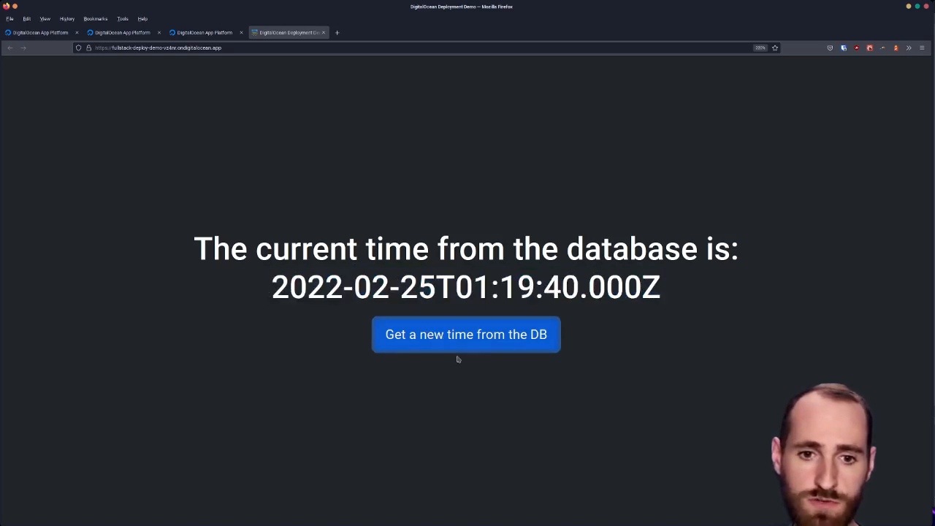
{"action": "left_click", "coordinate": [518, 345]}
{"action": "left_click", "coordinate": [526, 349]}
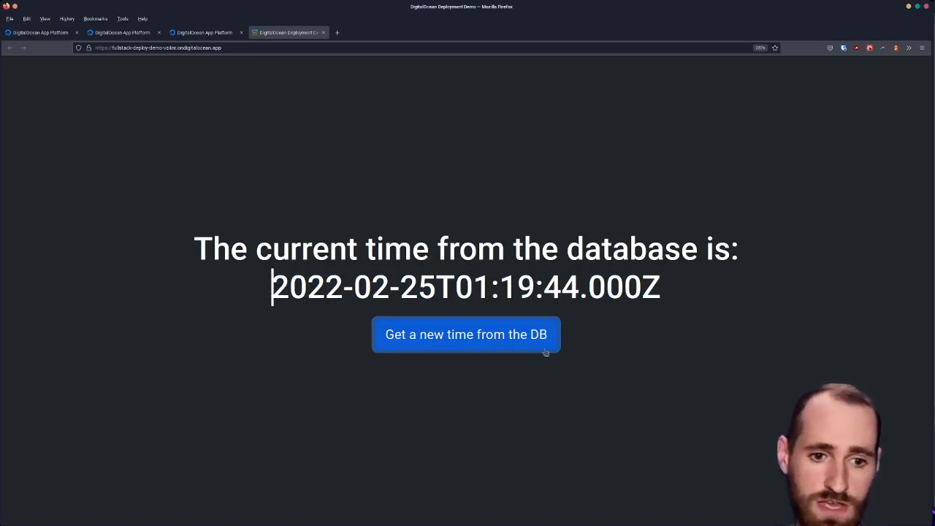
{"action": "left_click", "coordinate": [515, 337]}
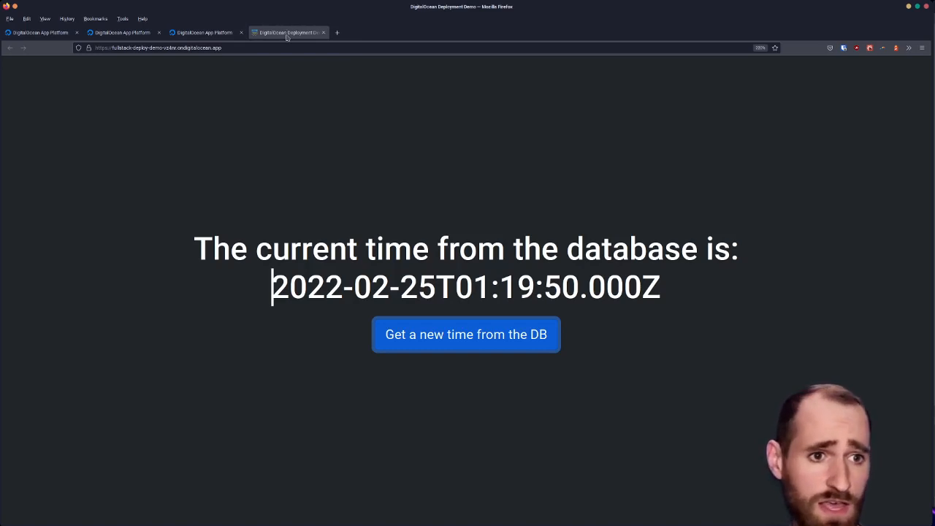
{"action": "middle_click", "coordinate": [287, 38]}
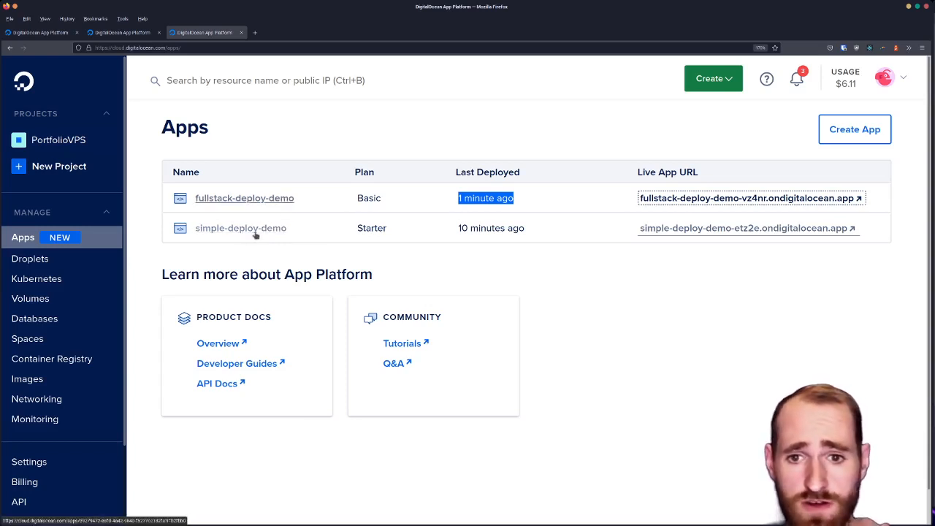
{"action": "left_click", "coordinate": [35, 319]}
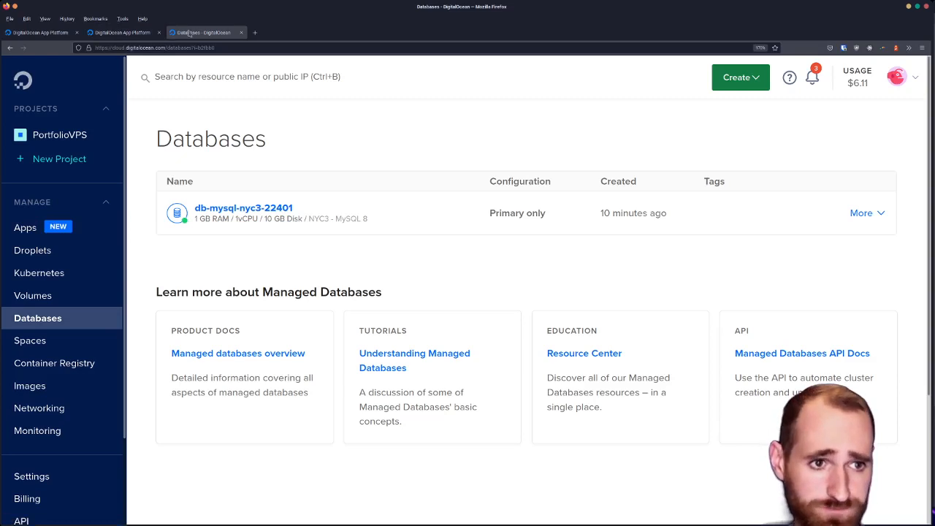
{"action": "left_click", "coordinate": [25, 228]}
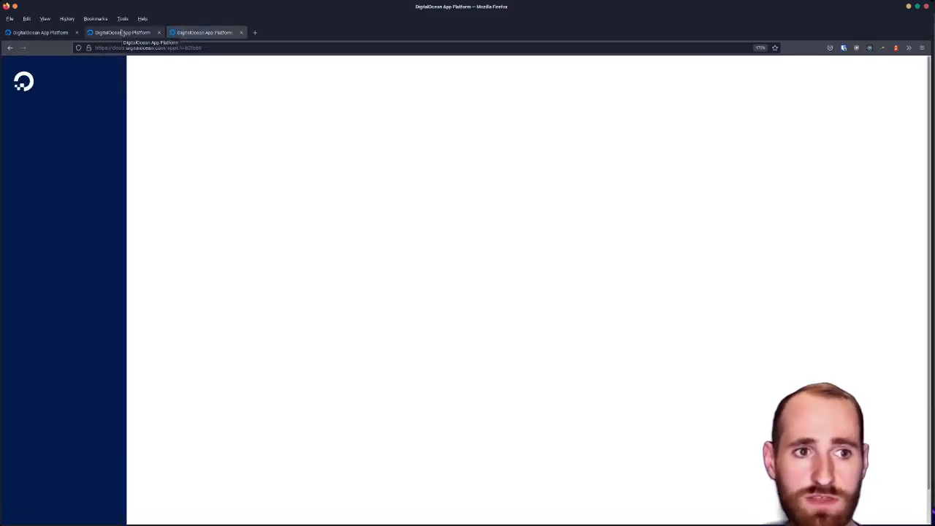